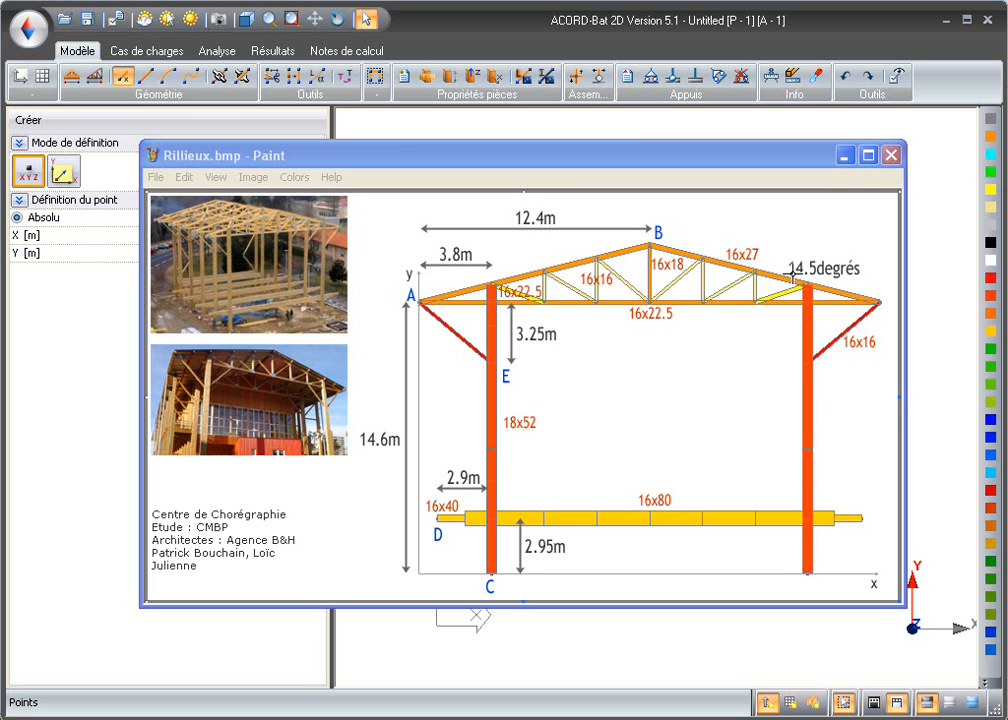
# Create the sloping rafter line with point-by-command entry x12.4a14.5 from reference point X 0, Y 14.6 m
pyautogui.click(845, 158)
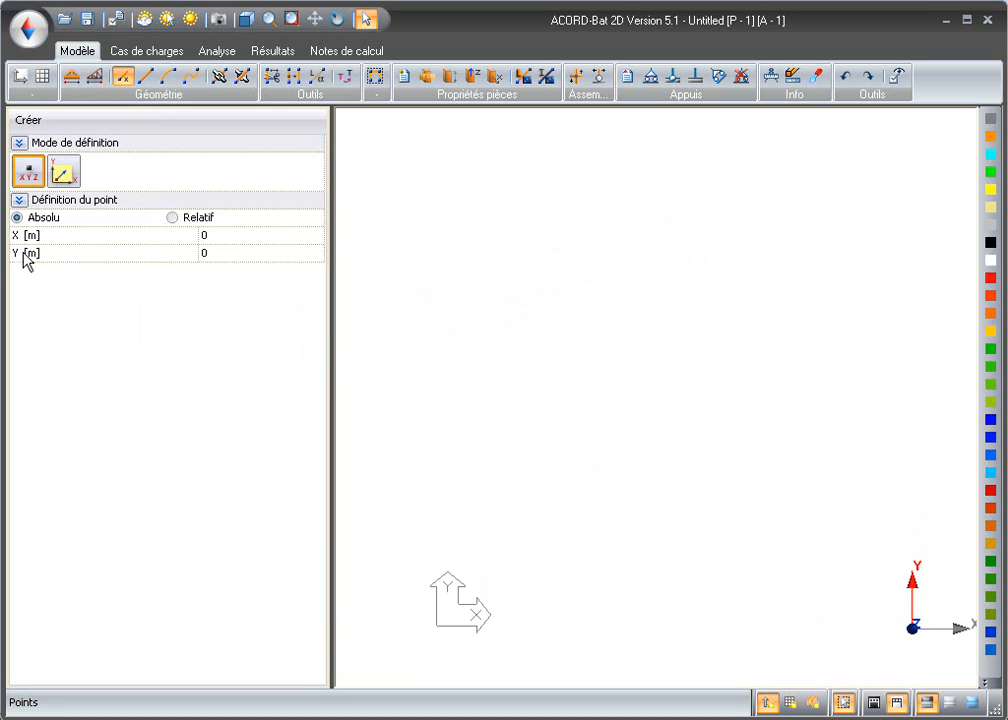
pyautogui.click(64, 174)
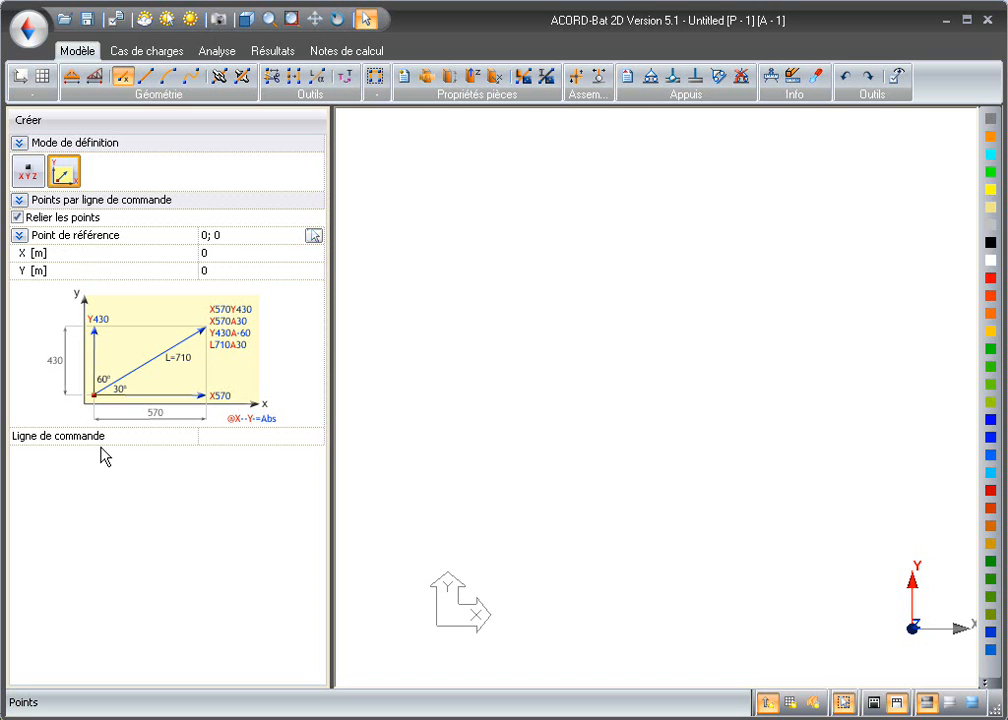
pyautogui.click(235, 257)
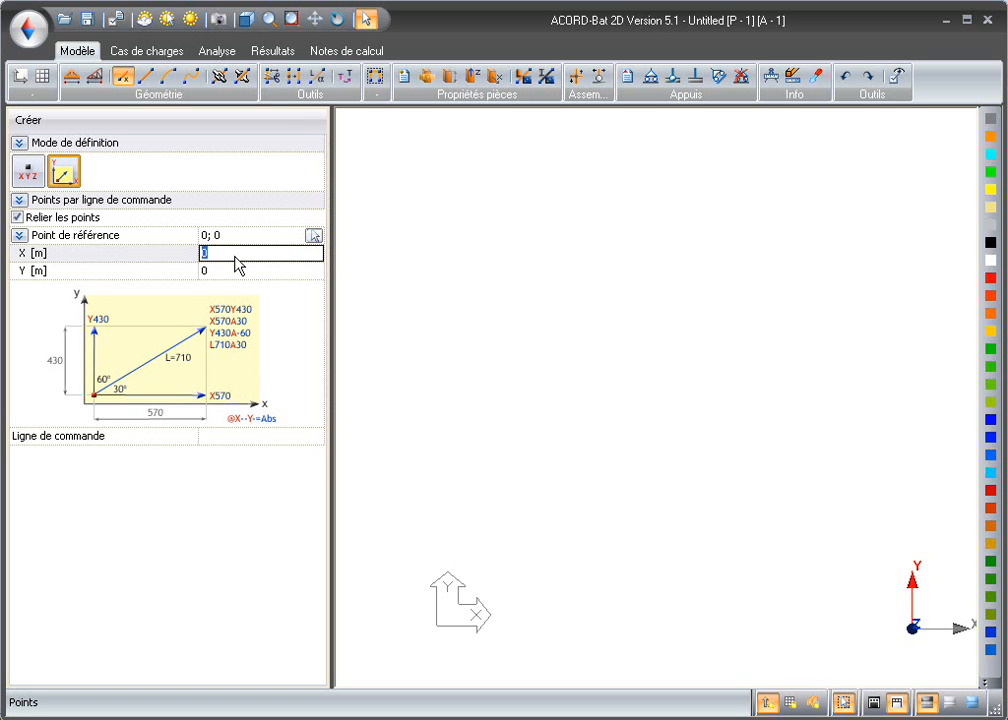
pyautogui.press('Tab')
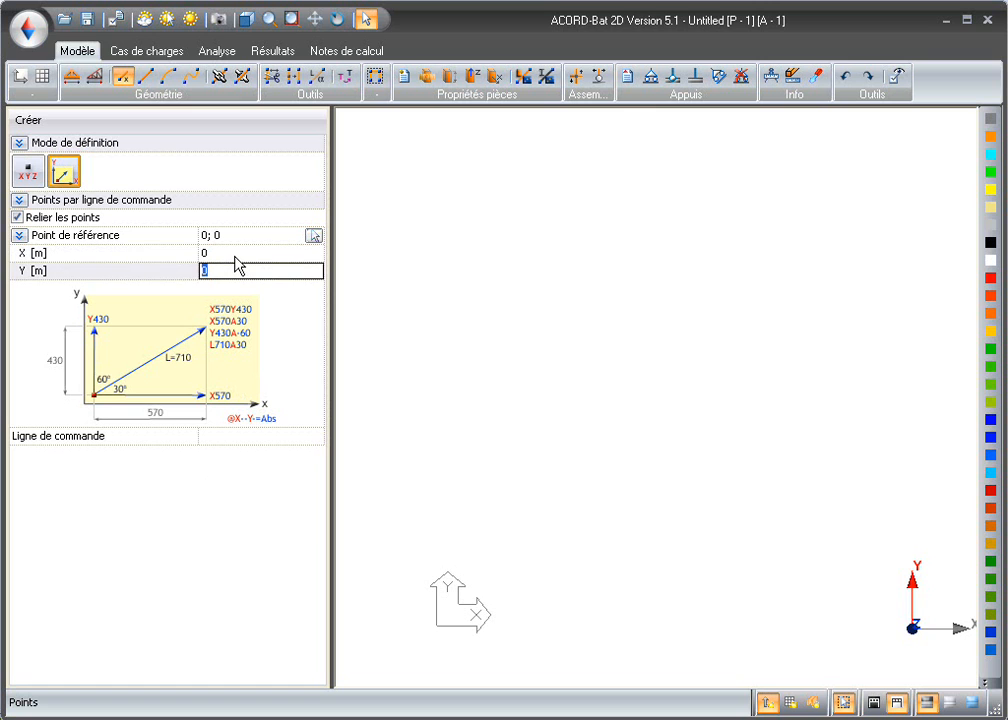
pyautogui.write('14.6')
pyautogui.press('Return')
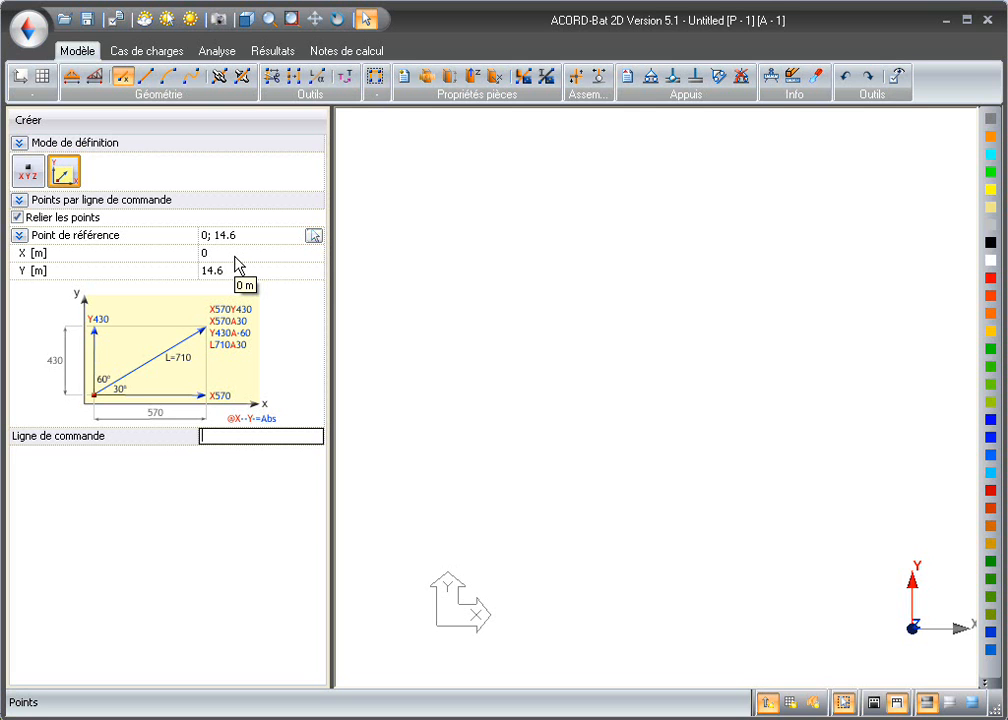
pyautogui.write('x12.4a14.5')
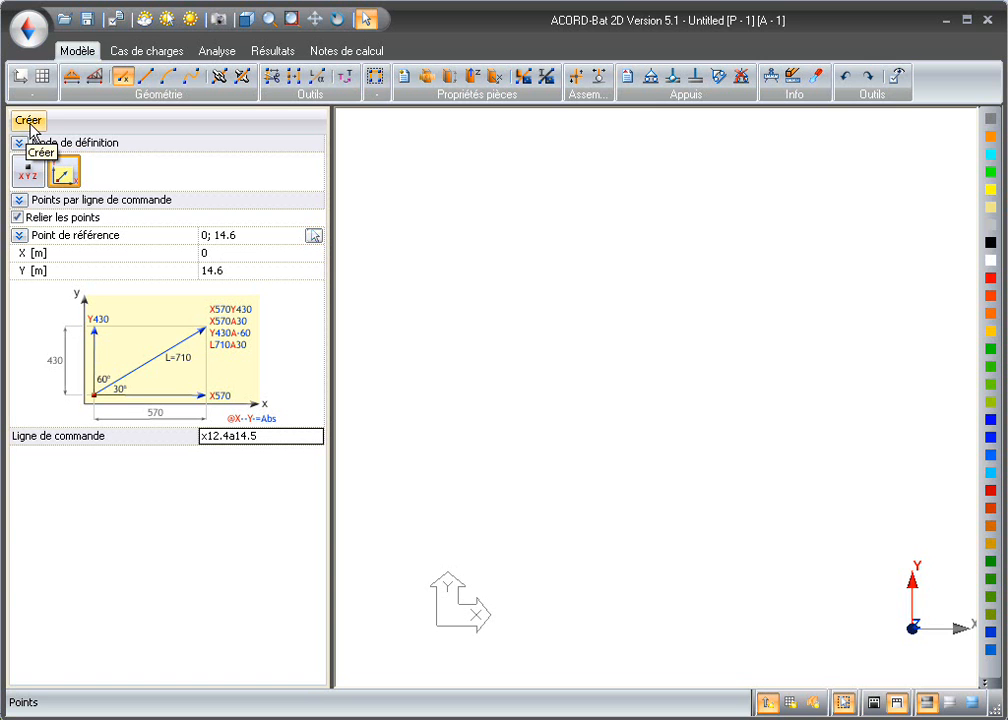
pyautogui.click(31, 122)
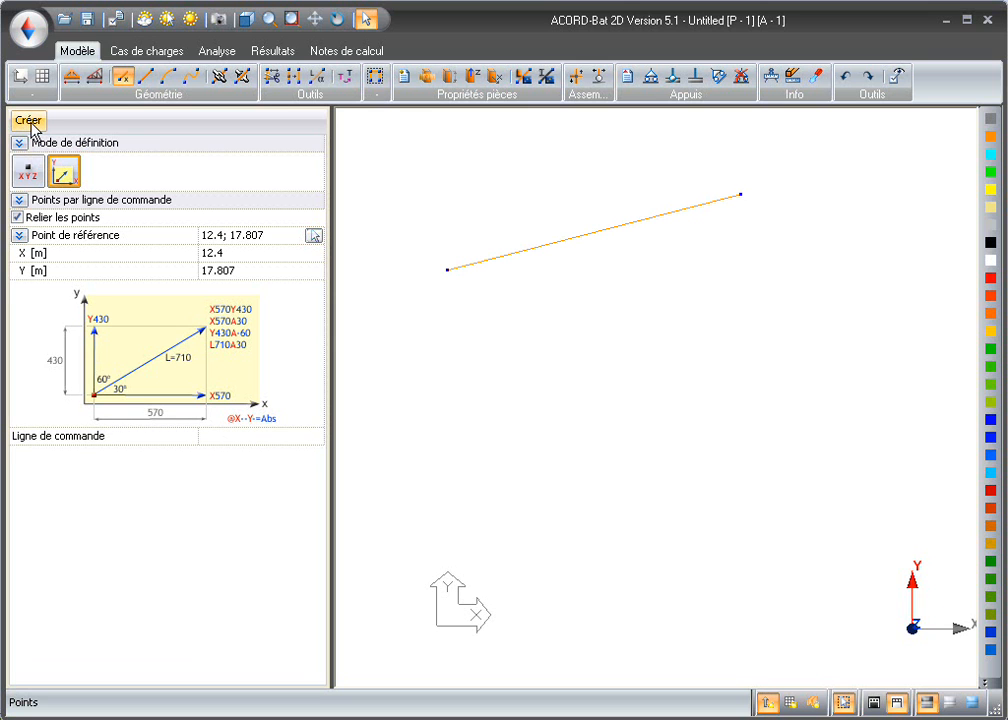
# Check the reference drawing in Paint, then create the column base point at absolute coordinates X 3.8, Y 0 m
pyautogui.click(37, 186)
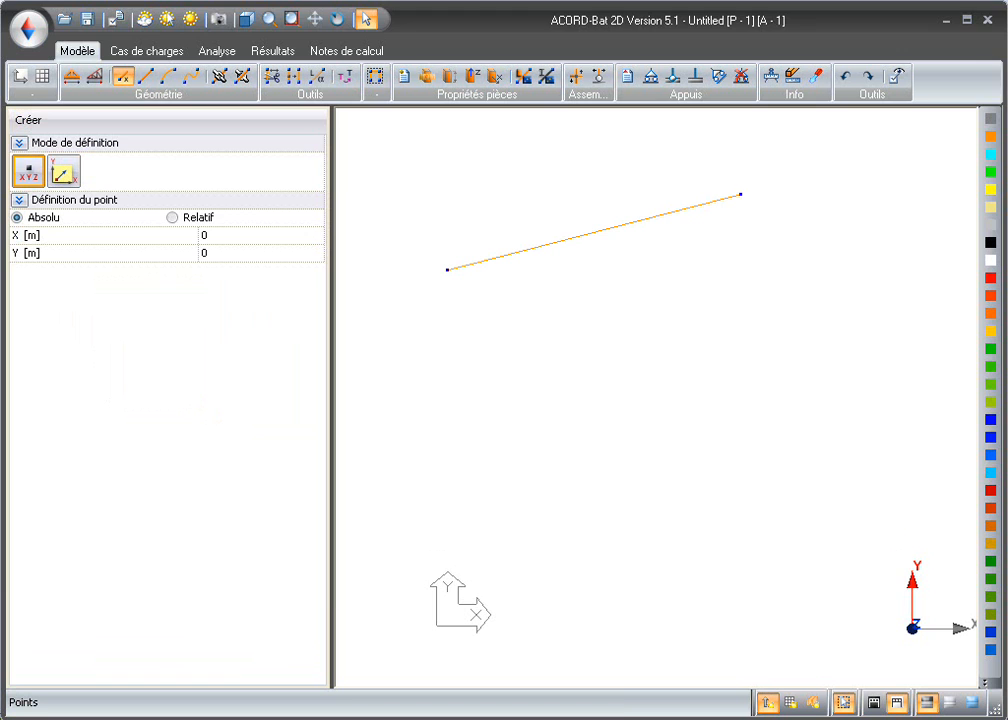
pyautogui.click(620, 719)
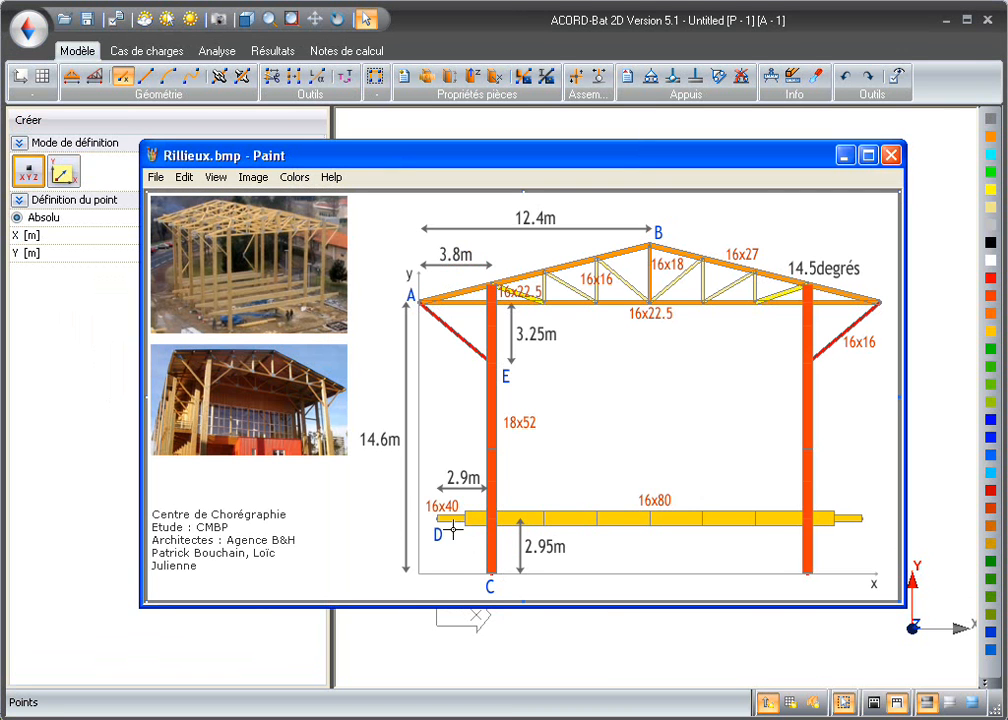
pyautogui.click(845, 155)
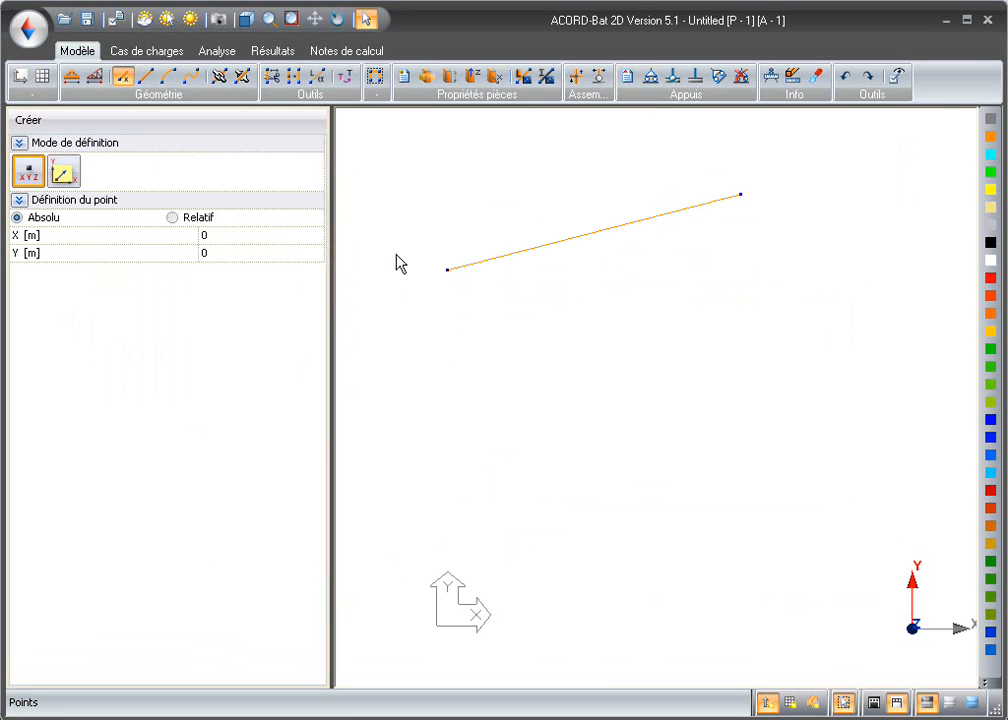
pyautogui.click(250, 237)
pyautogui.doubleClick(249, 236)
pyautogui.write('3.8')
pyautogui.press('Tab')
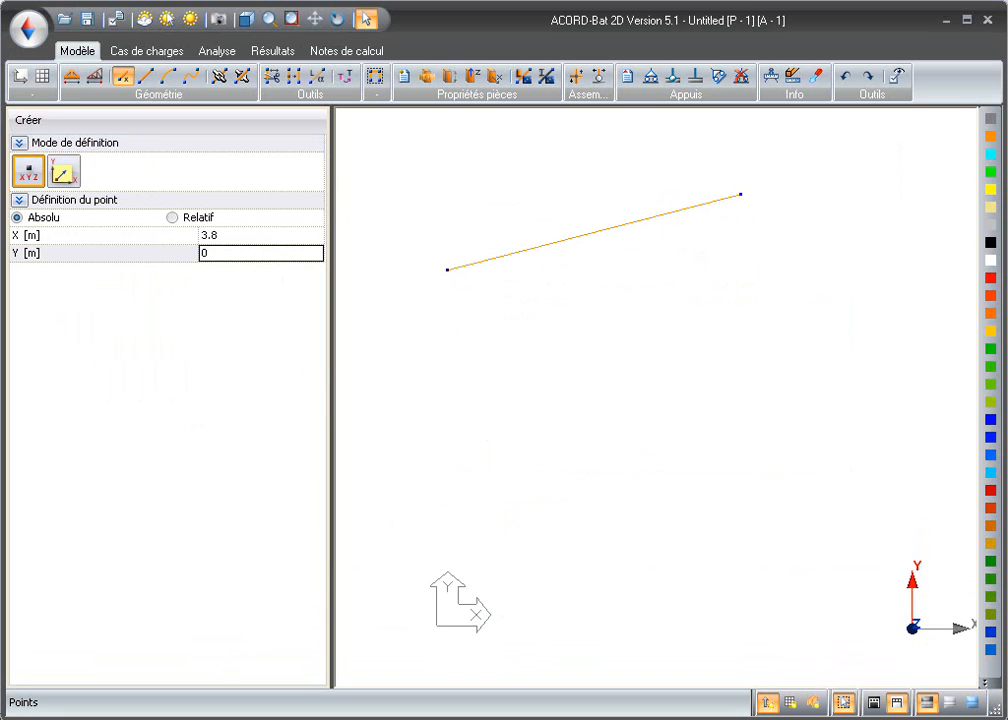
# Create the lower beam's outer end point at absolute coordinates X 0.9, Y 2.95 m
pyautogui.click(236, 237)
pyautogui.doubleClick(241, 236)
pyautogui.write('0.9')
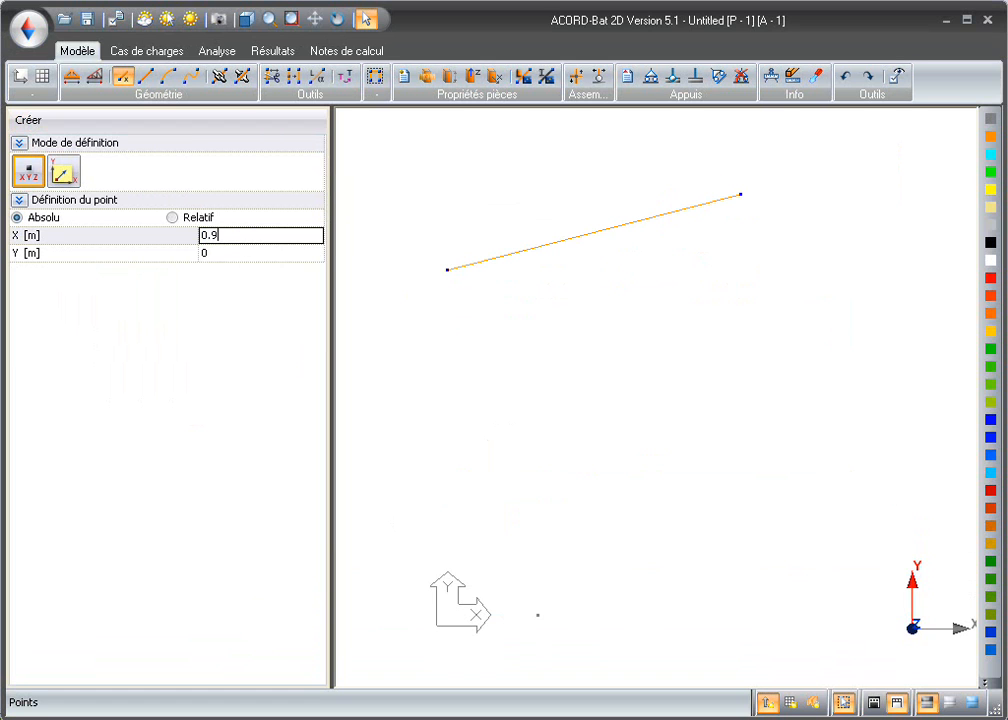
pyautogui.press('Tab')
pyautogui.write('2.95')
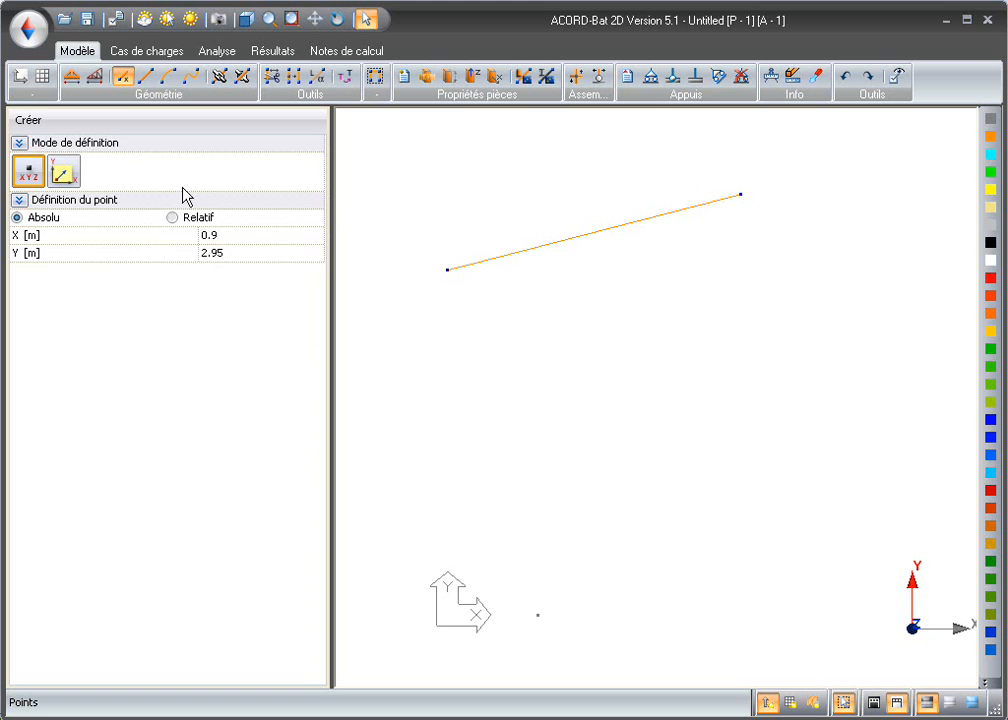
pyautogui.press('Return')
# Draw the vertical column line from the base point up to the sloping rafter
pyautogui.click(148, 78)
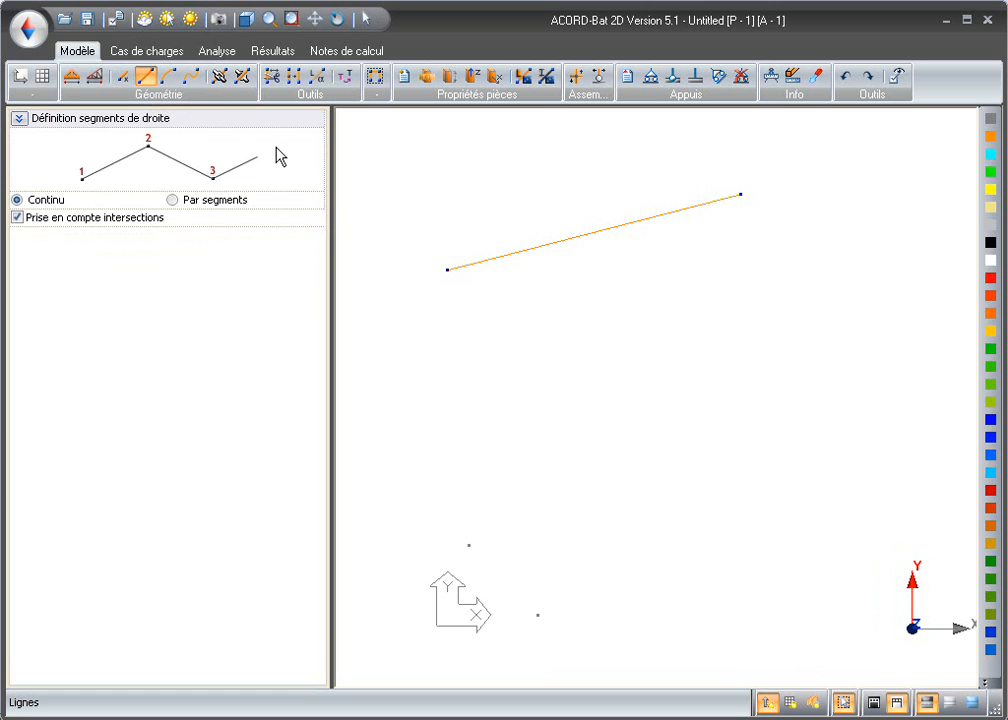
pyautogui.click(538, 615)
pyautogui.click(540, 250)
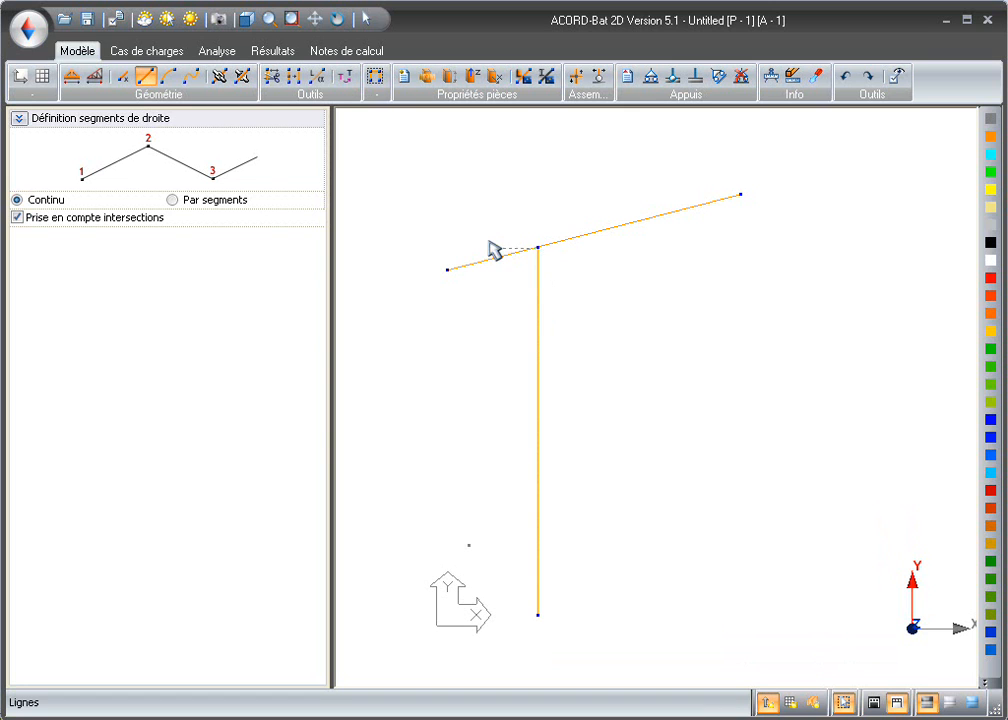
# Draw the horizontal bottom chord and lower beam from their outer end points to the vertical axis of the ridge
pyautogui.click(447, 270)
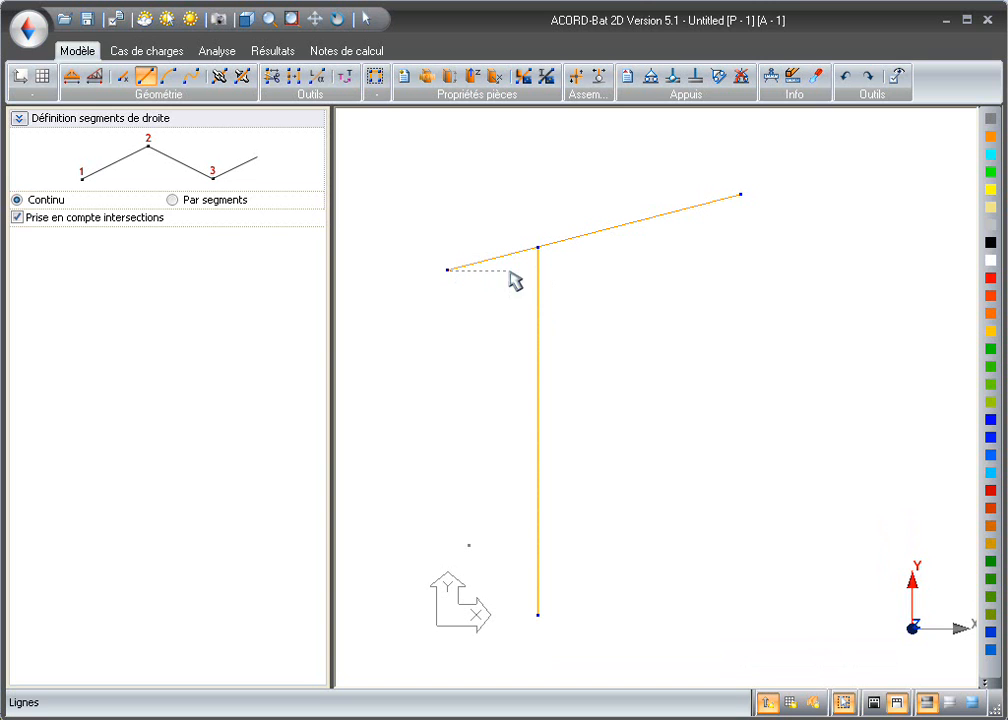
pyautogui.click(740, 270)
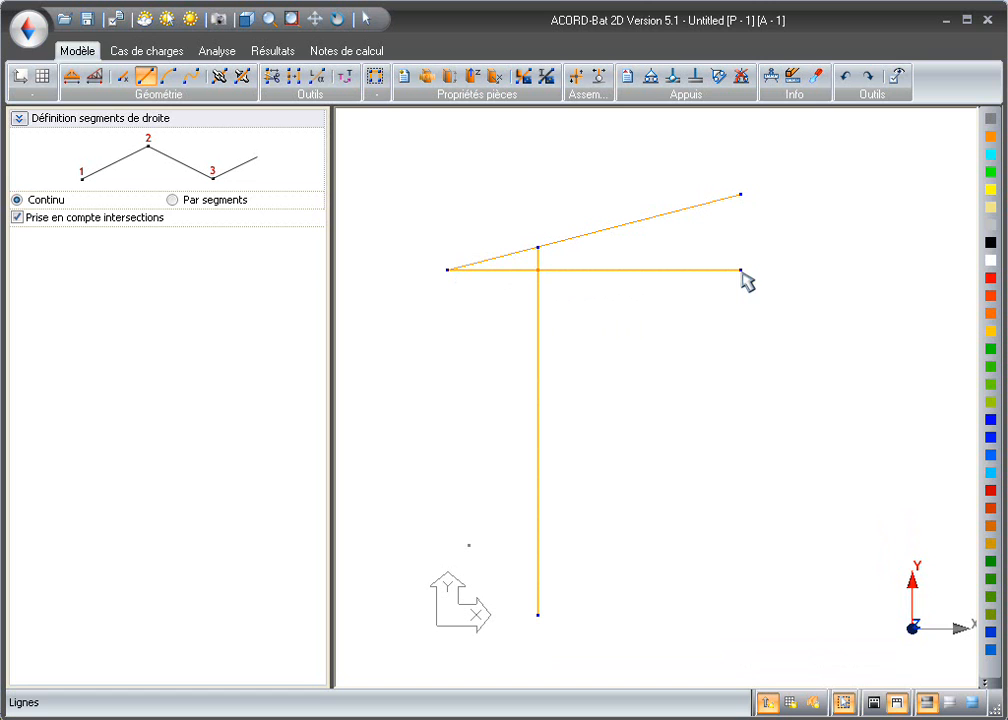
pyautogui.click(470, 546)
pyautogui.click(740, 546)
# Divide the rafter and bottom chord between the column and the ridge axis into 3 equal parts each
pyautogui.click(271, 76)
pyautogui.click(18, 209)
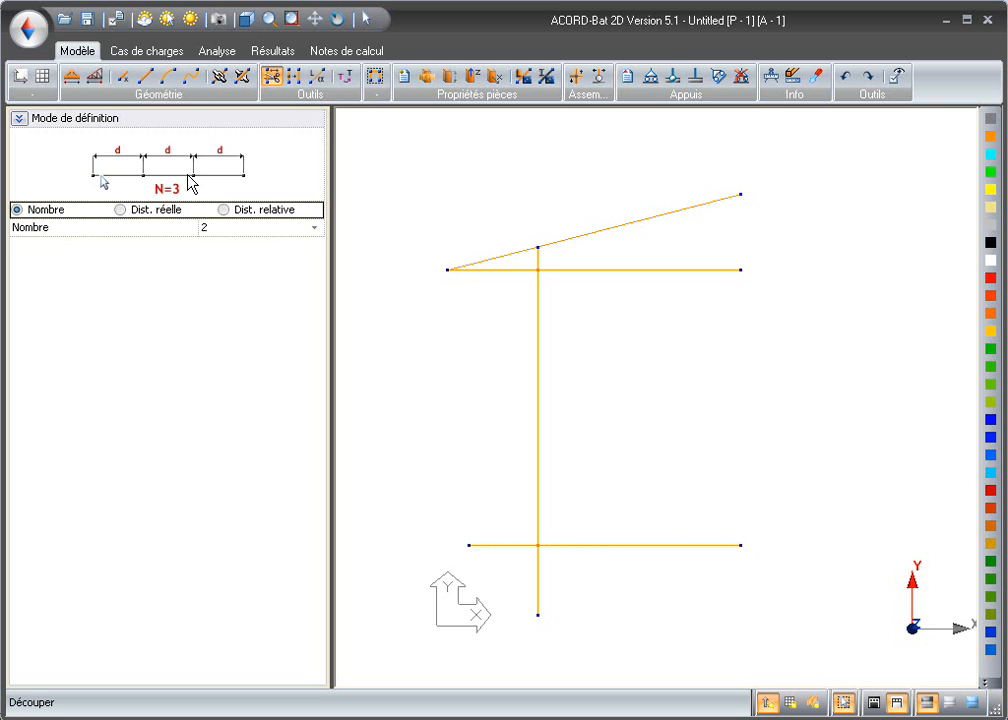
pyautogui.click(314, 228)
pyautogui.click(275, 257)
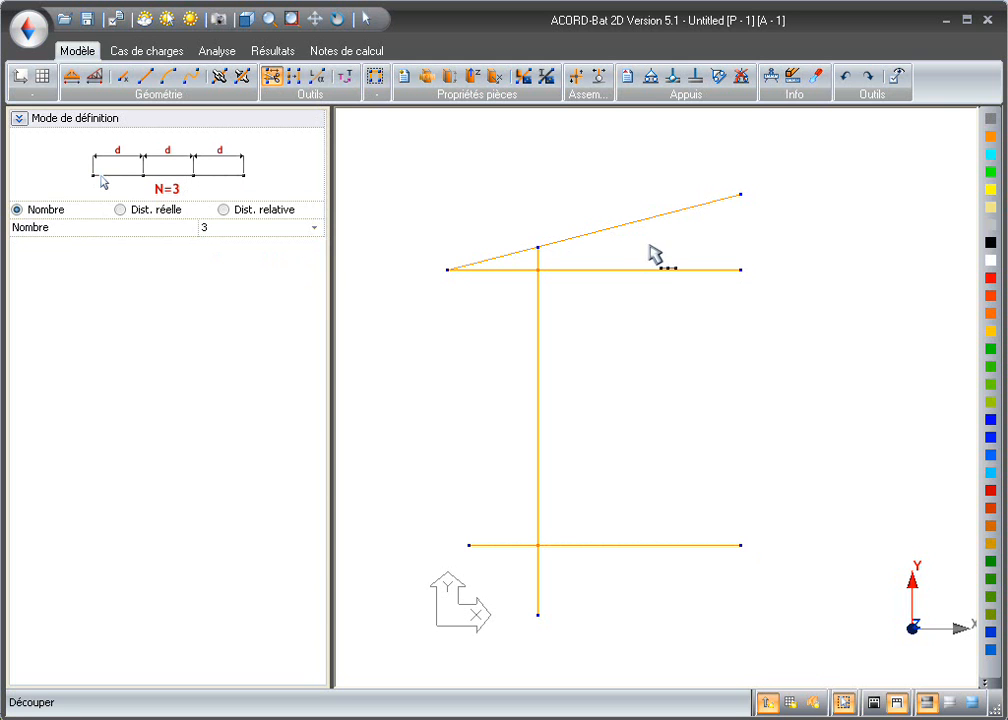
pyautogui.click(589, 242)
pyautogui.click(586, 270)
# Divide the lower beam's overhang outside the column into 2 equal parts
pyautogui.click(314, 228)
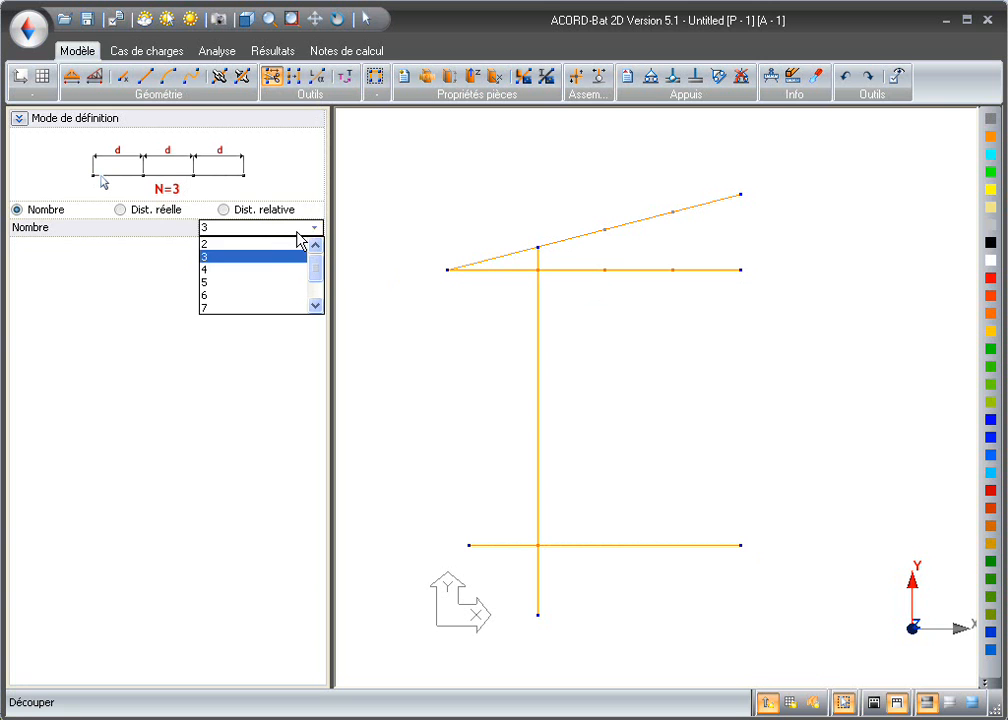
pyautogui.click(280, 241)
pyautogui.click(503, 546)
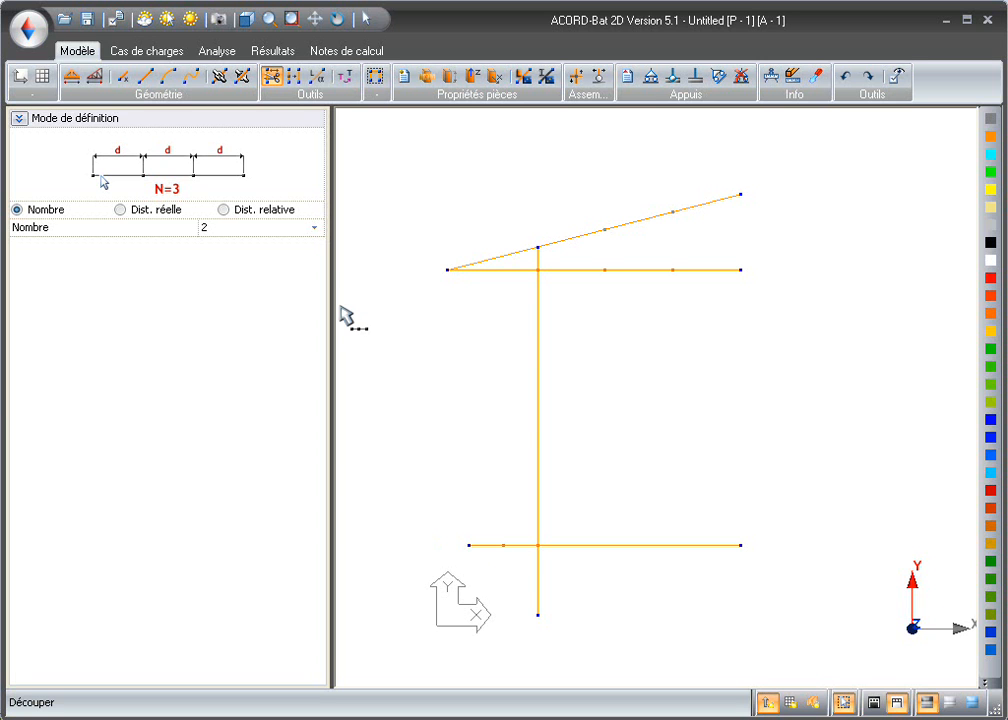
# Check the brace position in the reference drawing and split the column at a real distance of 3.25 m below the bottom chord
pyautogui.click(121, 210)
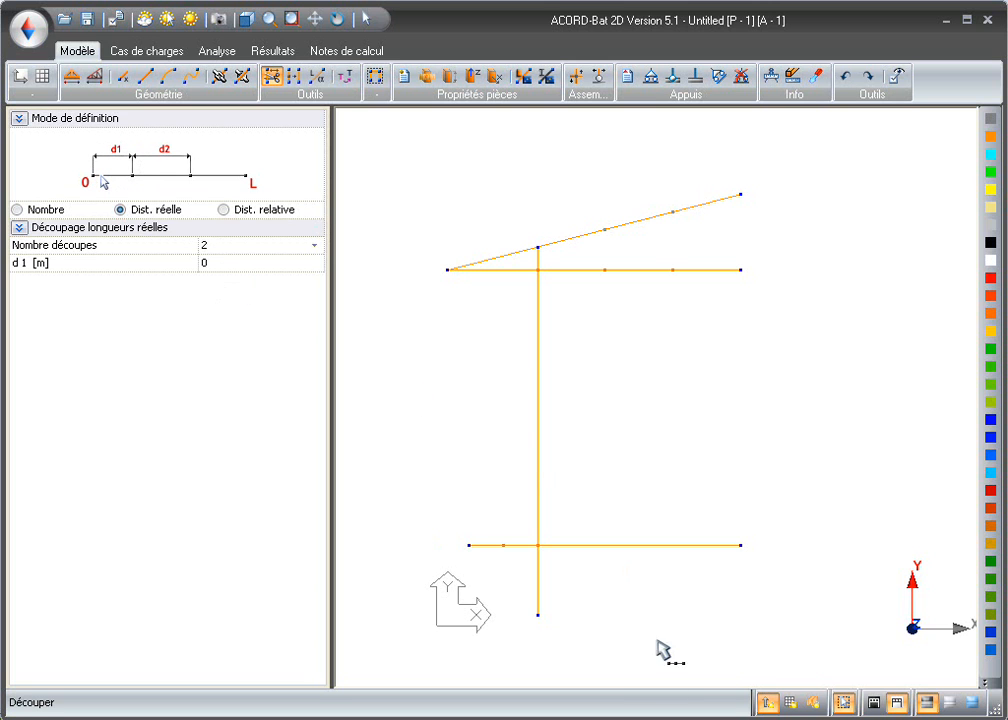
pyautogui.hotkey('alt', 'Tab')
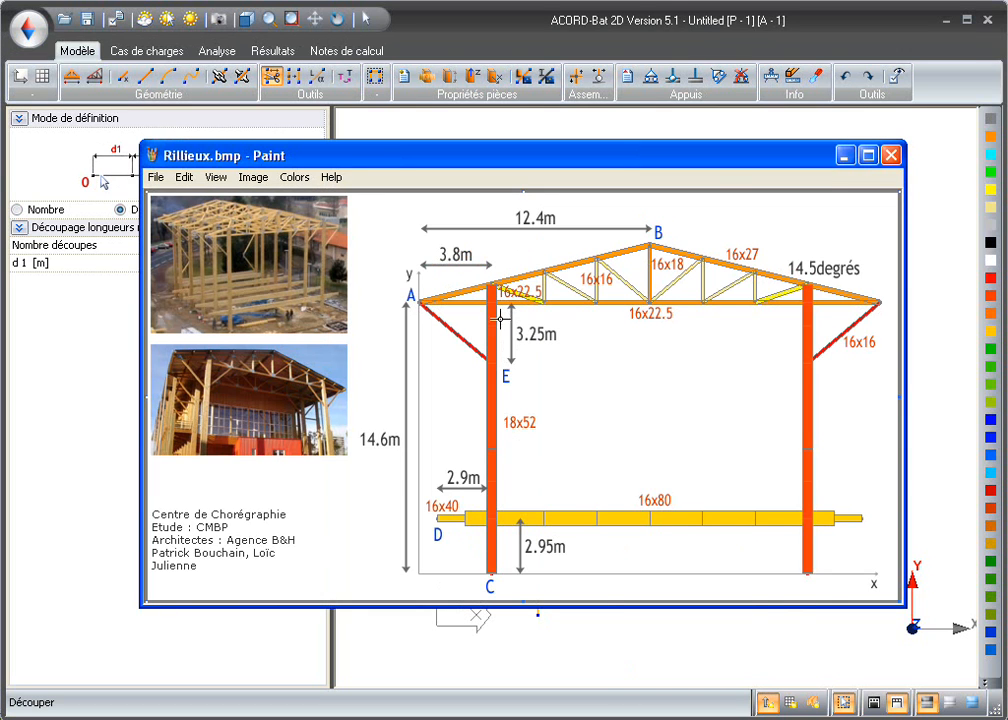
pyautogui.click(845, 155)
pyautogui.click(270, 263)
pyautogui.write('3.25')
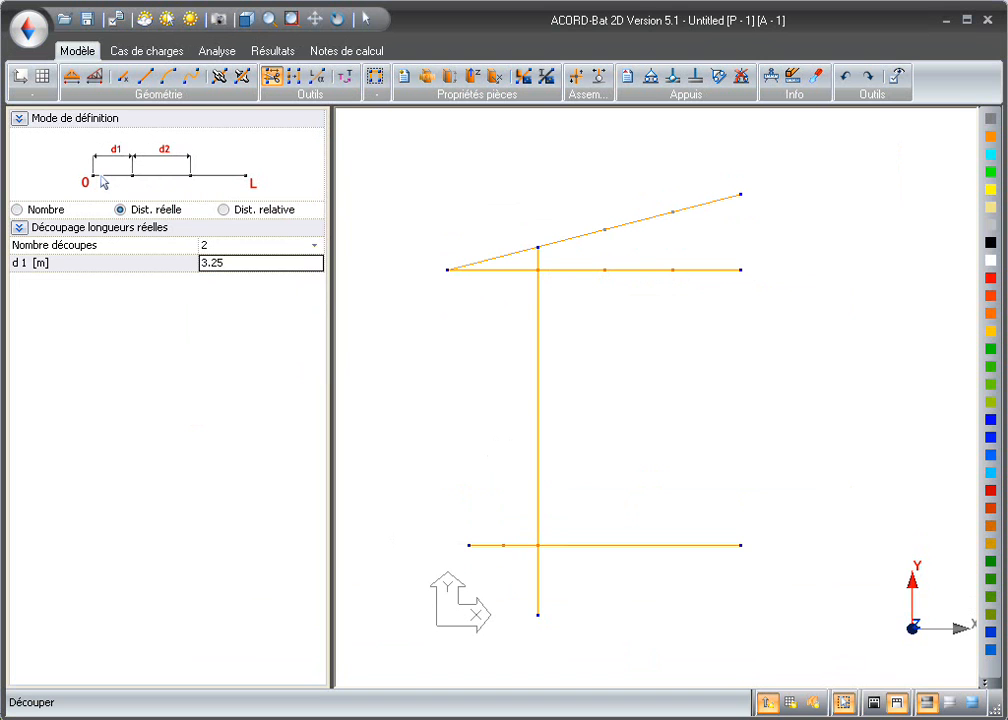
pyautogui.press('Return')
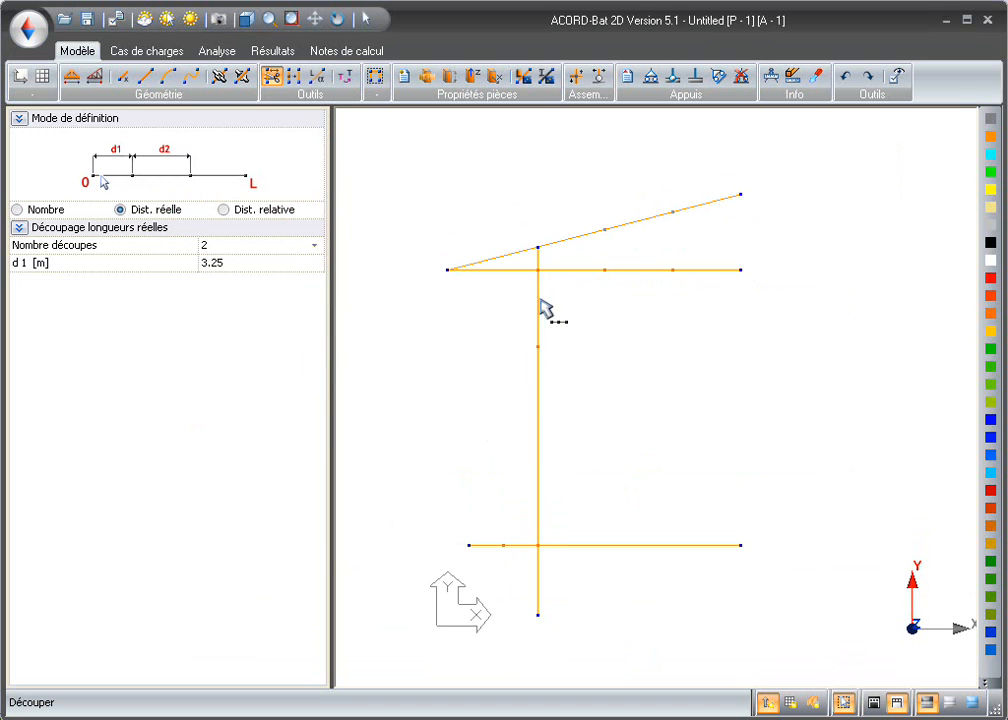
pyautogui.click(537, 342)
# Draw the truss verticals and diagonals zigzagging between rafter and bottom chord from the column head to the ridge, following the reference drawing
pyautogui.click(146, 78)
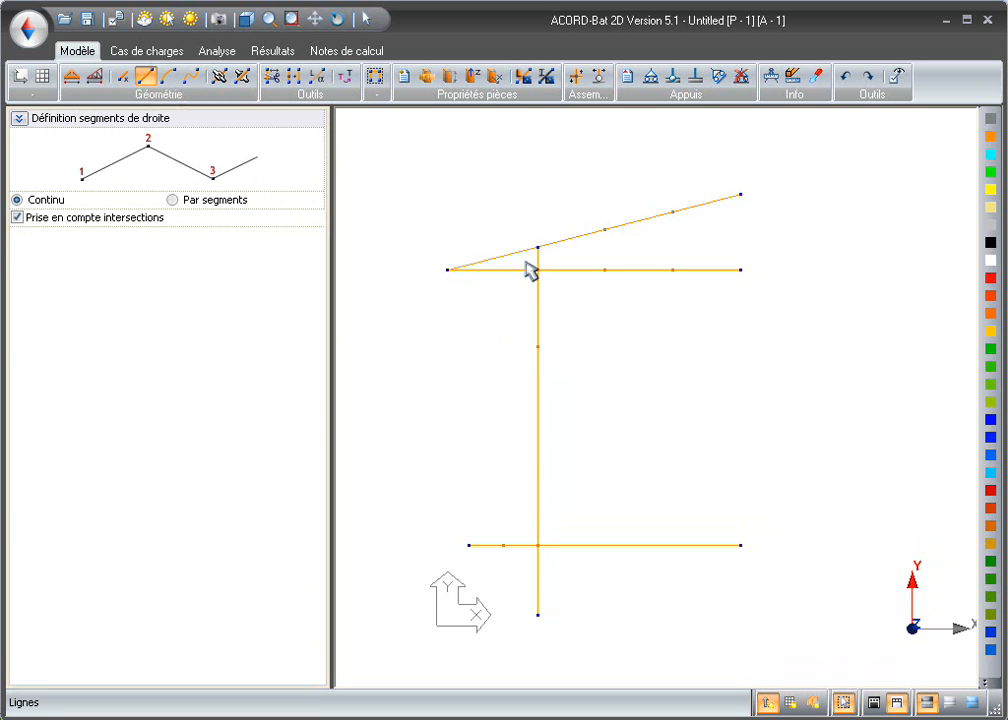
pyautogui.hotkey('alt', 'Tab')
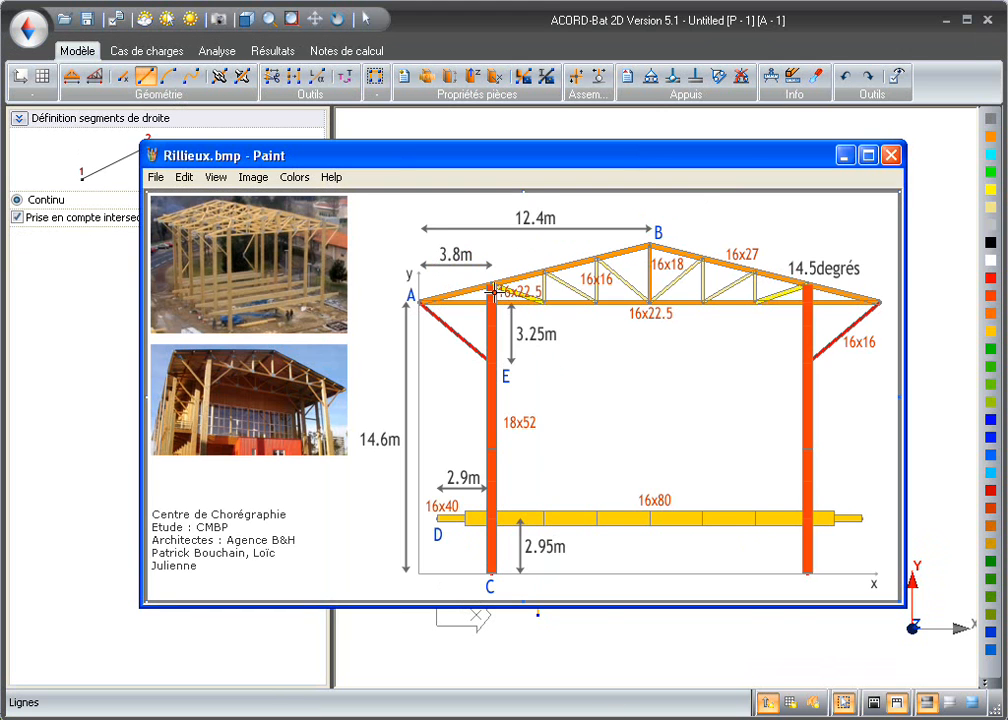
pyautogui.click(845, 154)
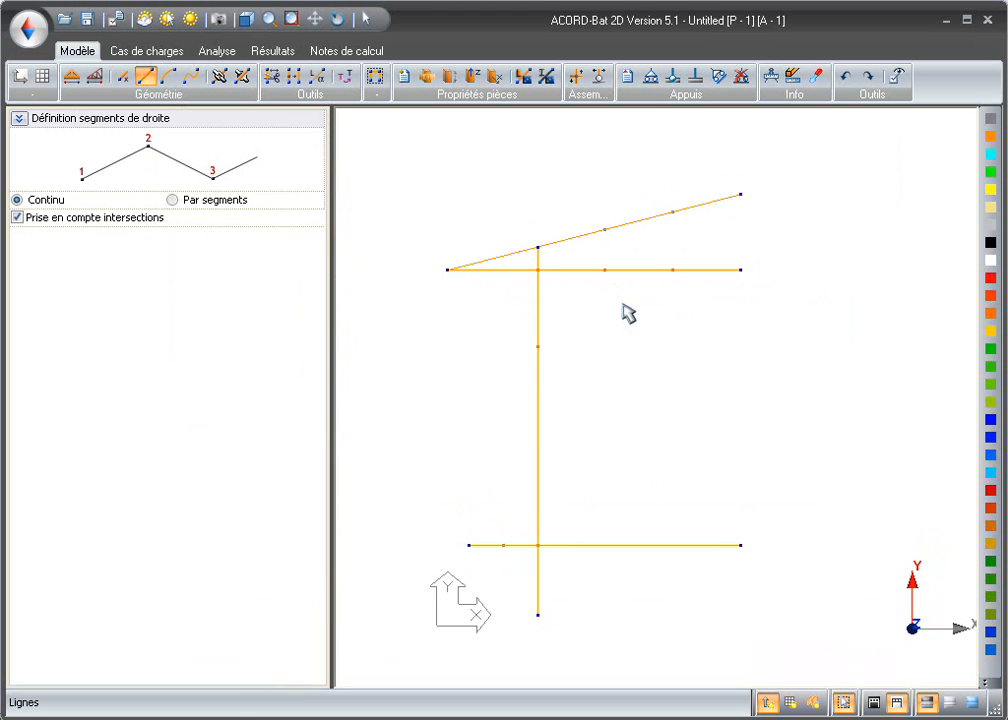
pyautogui.click(605, 270)
pyautogui.click(605, 229)
pyautogui.click(672, 270)
pyautogui.click(672, 212)
pyautogui.click(740, 270)
pyautogui.click(740, 194)
# Draw the diagonal brace from the eave point to the column's split point and end line drawing
pyautogui.click(448, 270)
pyautogui.click(539, 347)
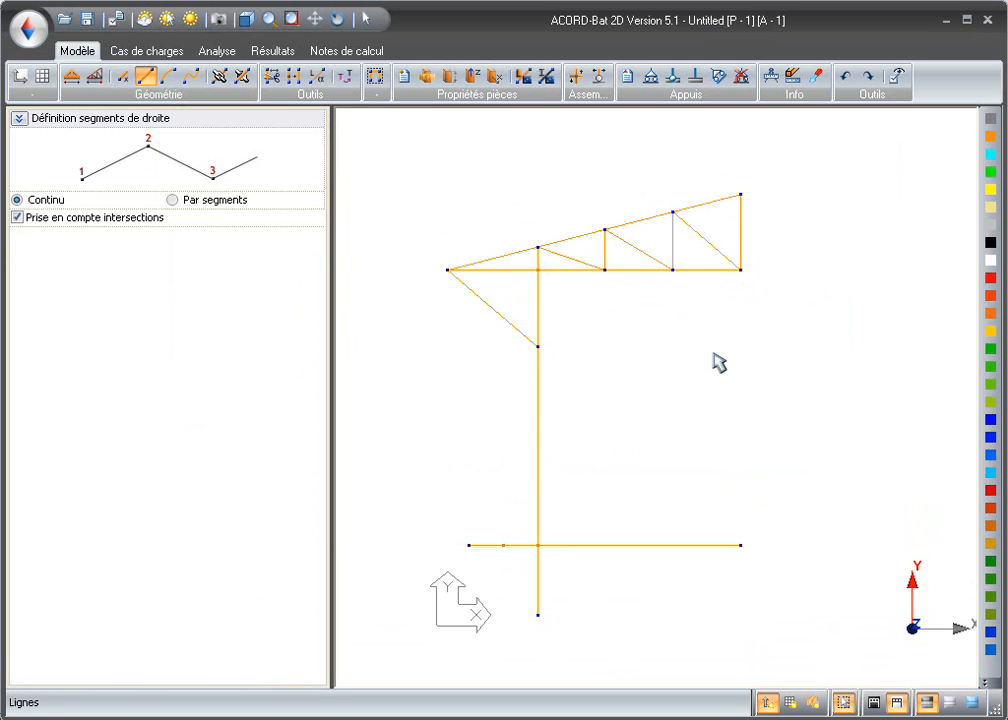
pyautogui.press('Escape')
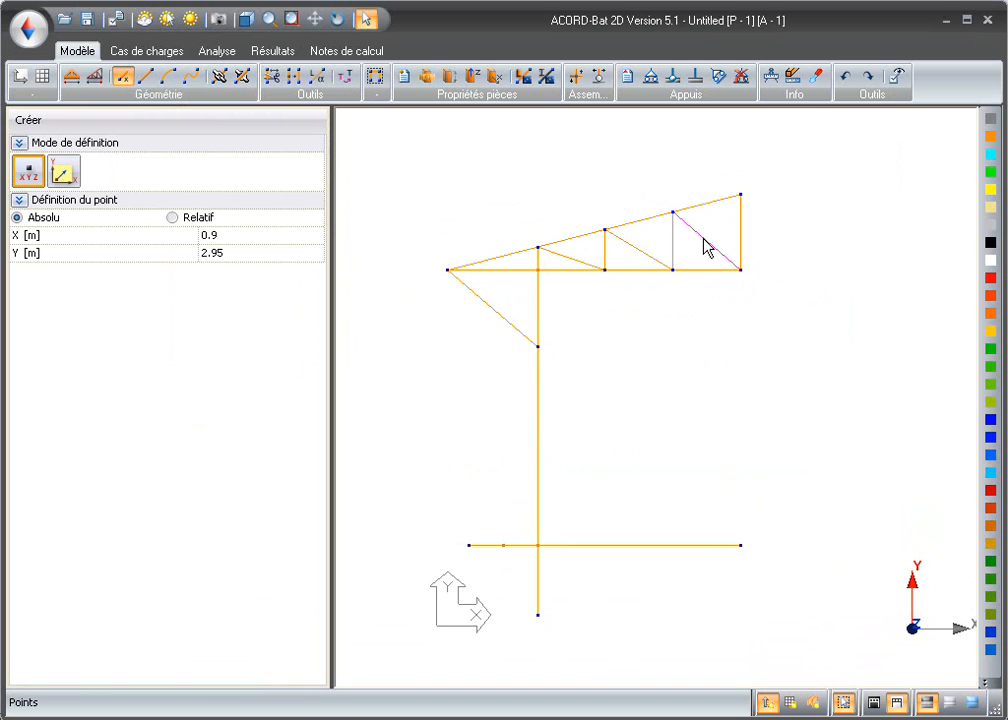
# Select the slender truss web members between the first inner vertical and the ridge and colour them pale beige
pyautogui.click(673, 241)
pyautogui.click(643, 247)
pyautogui.click(606, 248)
pyautogui.click(990, 208)
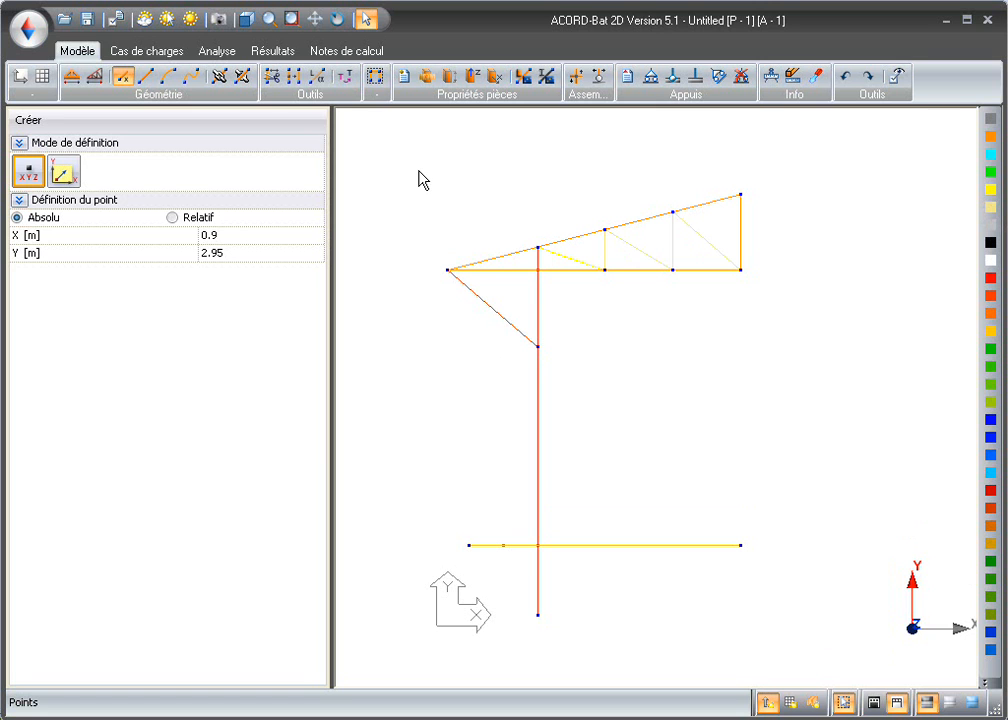
# Set the part material to the wood category Bois lamellé collé (EC5) with mechanical class GL24H
pyautogui.click(427, 77)
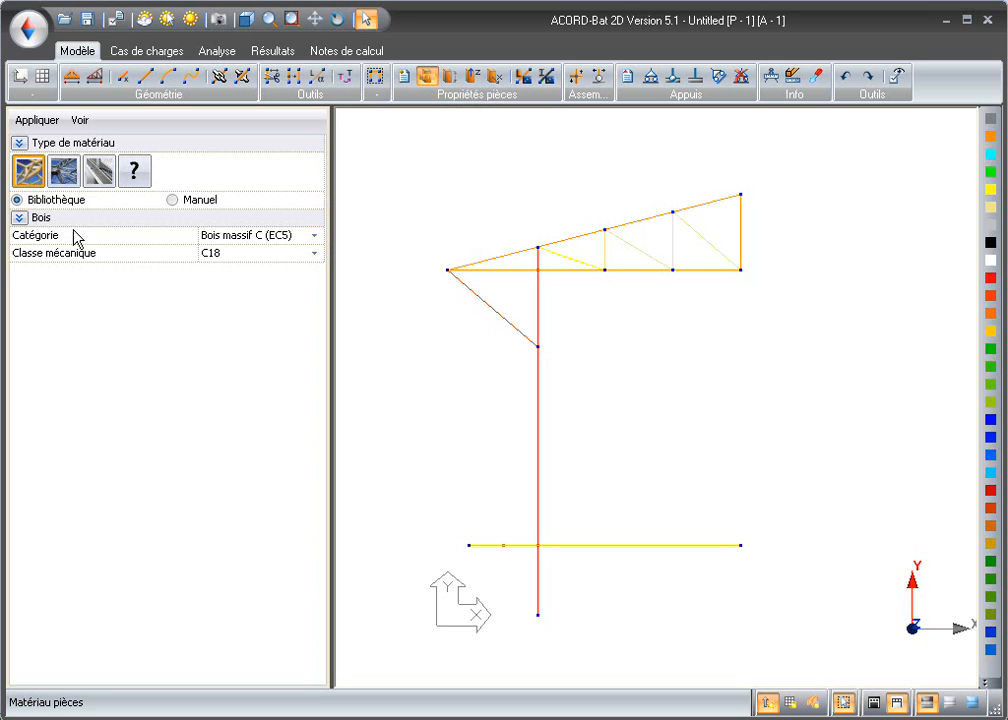
pyautogui.click(314, 236)
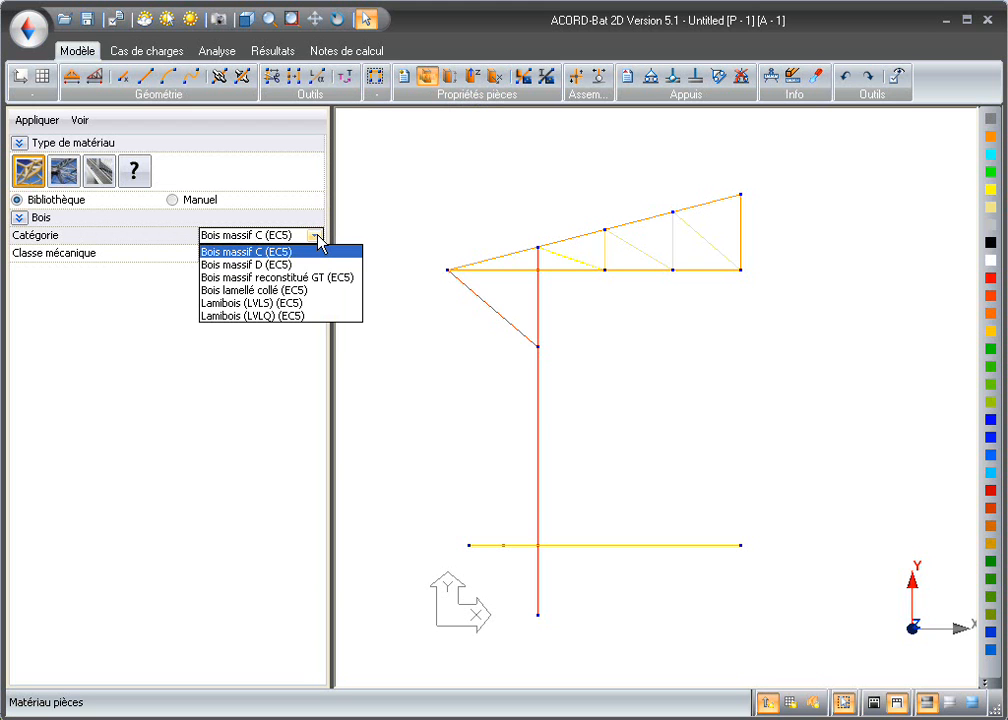
pyautogui.click(307, 292)
pyautogui.click(316, 256)
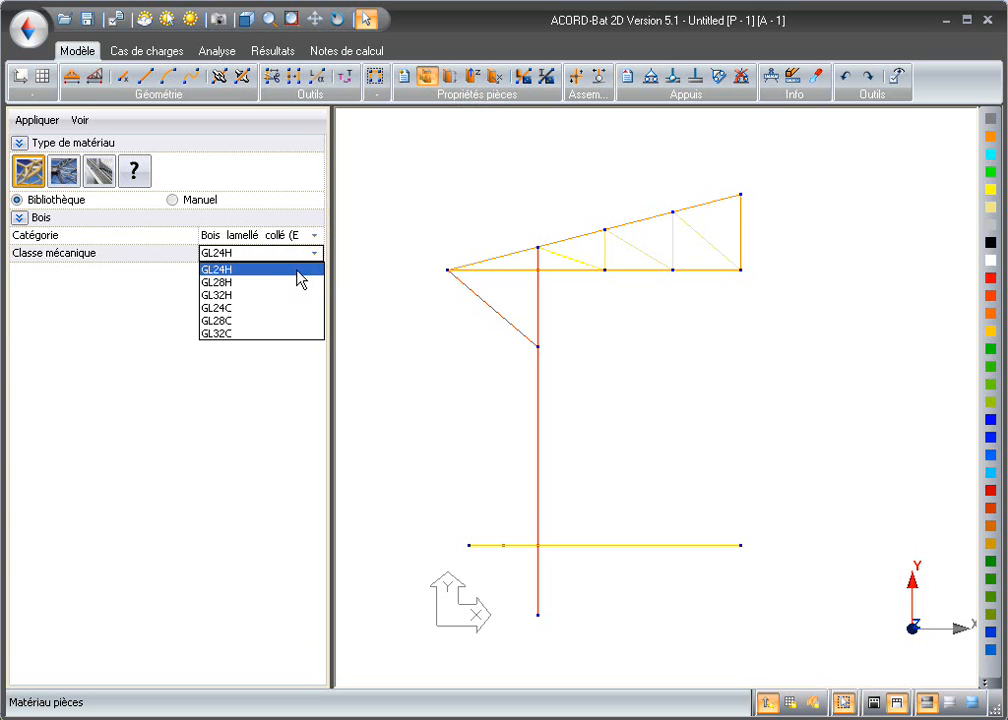
pyautogui.click(297, 270)
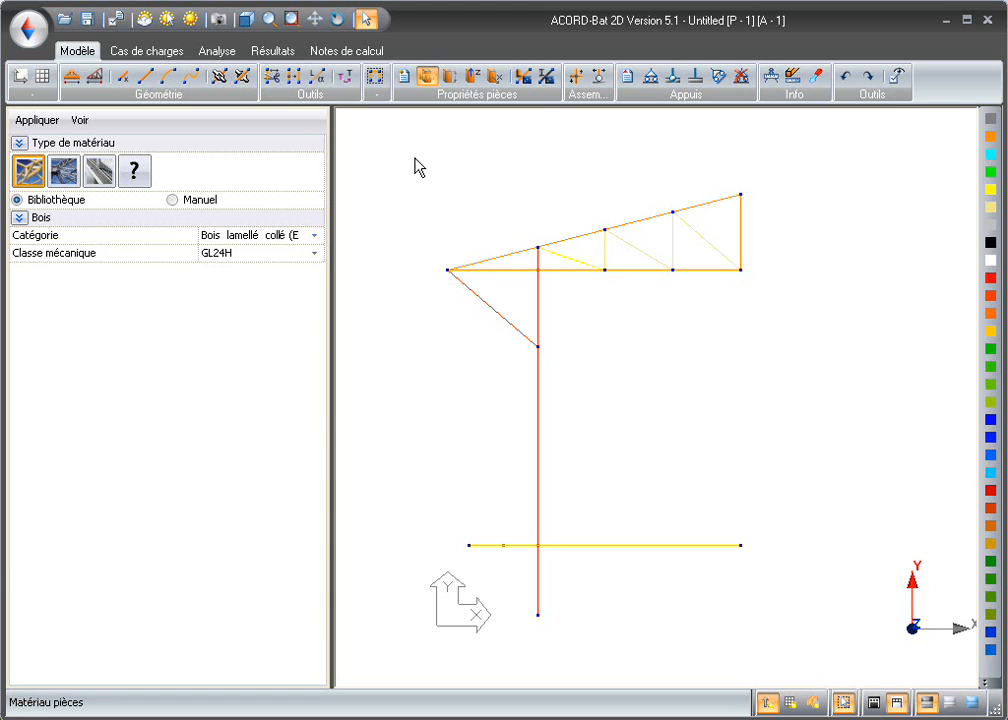
# Apply the GL24H glulam material to the whole frame and Bois massif C (EC5), class C24, to the pale beige truss web members
pyautogui.moveTo(415, 158); pyautogui.dragTo(828, 672)
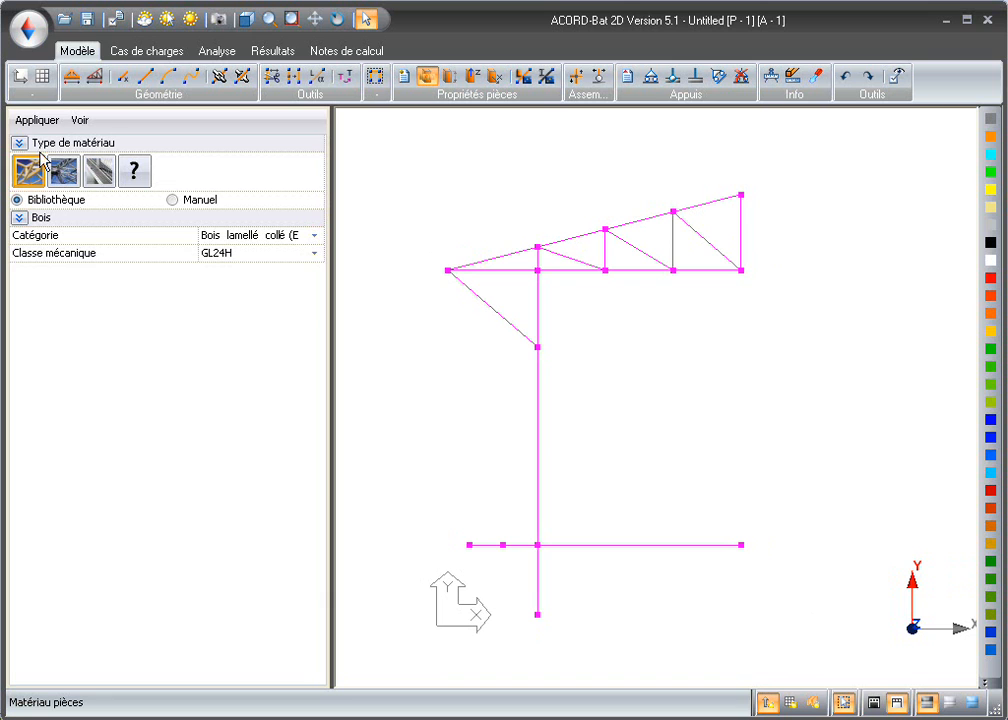
pyautogui.click(28, 121)
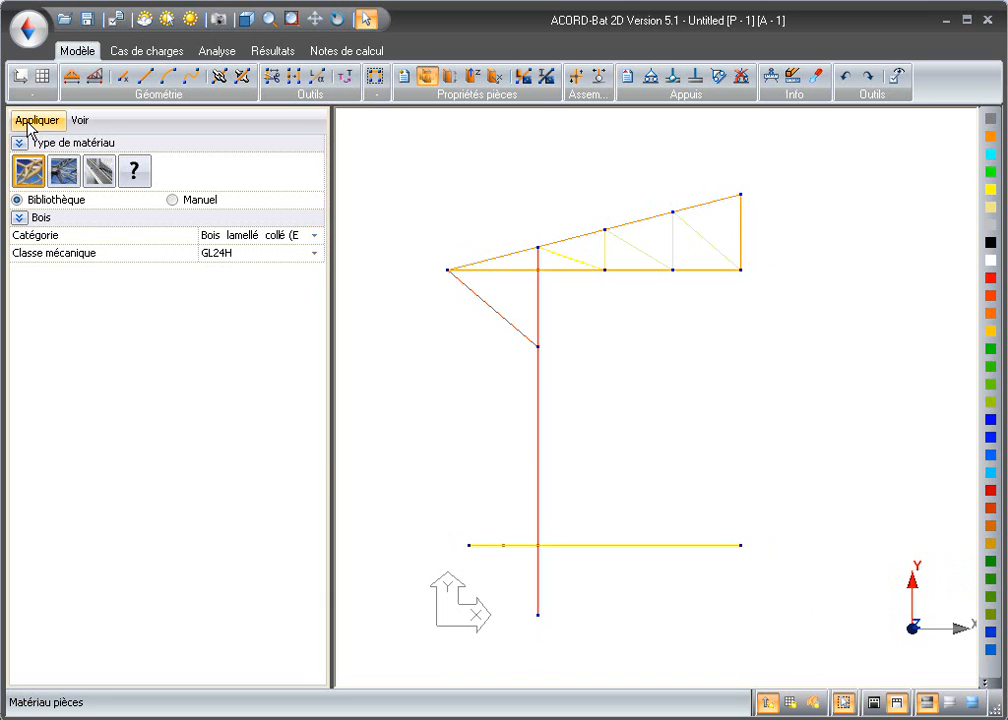
pyautogui.click(990, 209)
pyautogui.click(316, 245)
pyautogui.click(322, 255)
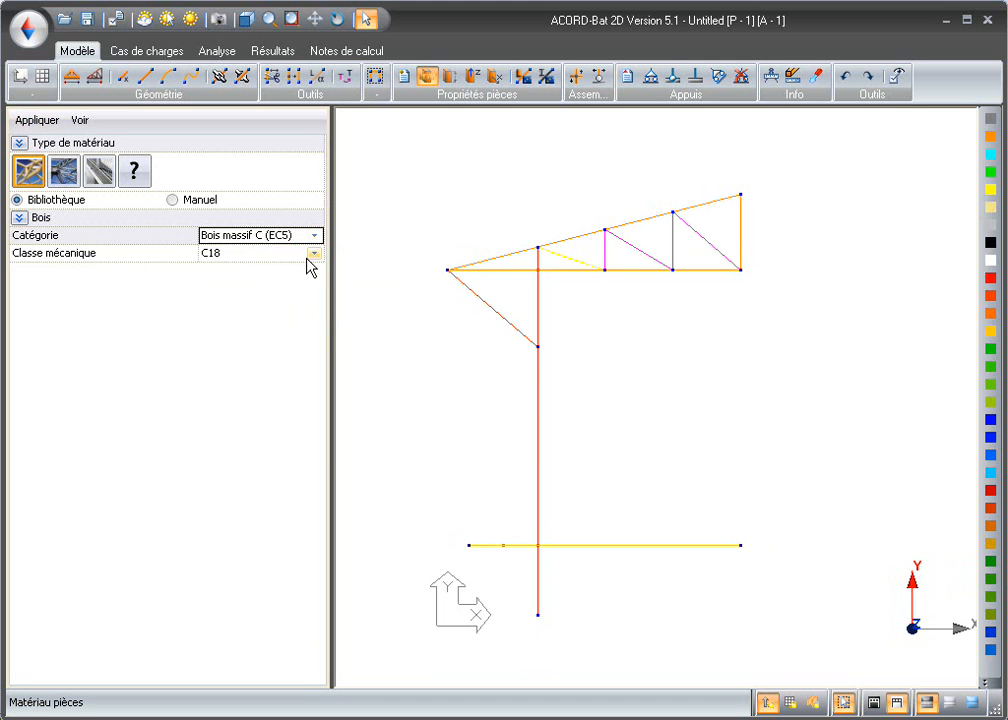
pyautogui.click(313, 254)
pyautogui.click(318, 270)
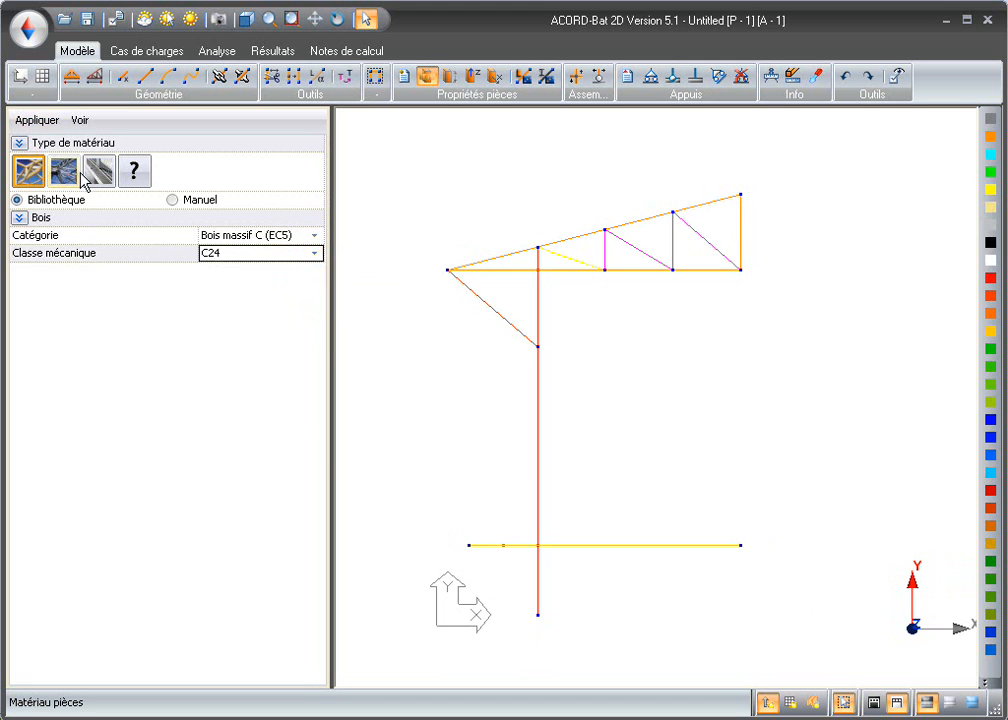
pyautogui.click(40, 124)
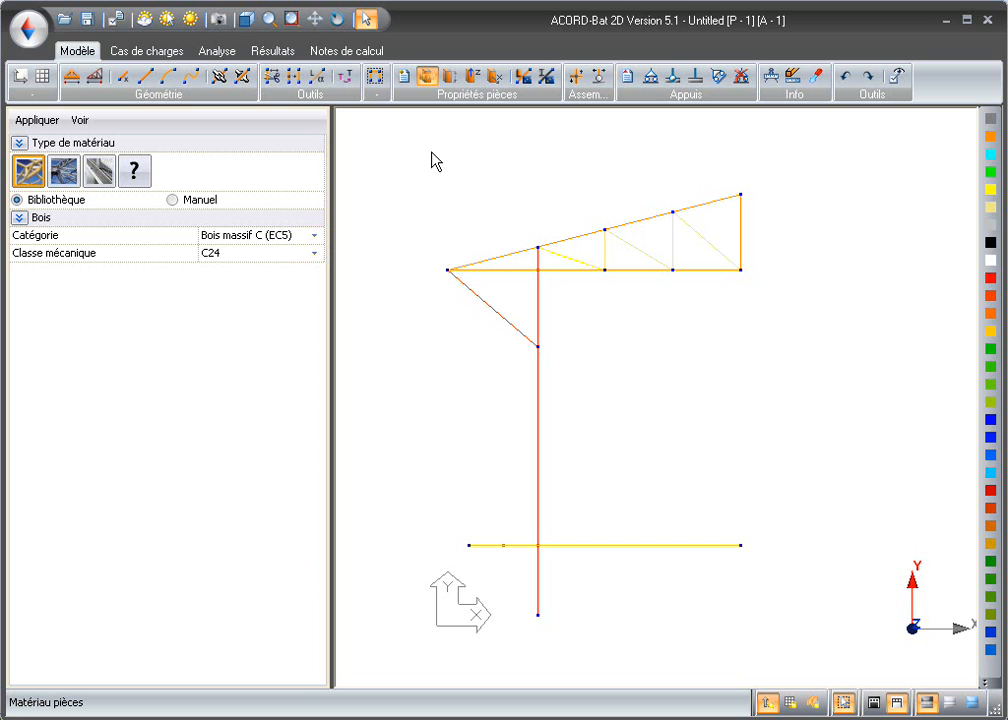
# Open the part section properties and review the rectangular wood section options and the steel library section types
pyautogui.click(452, 88)
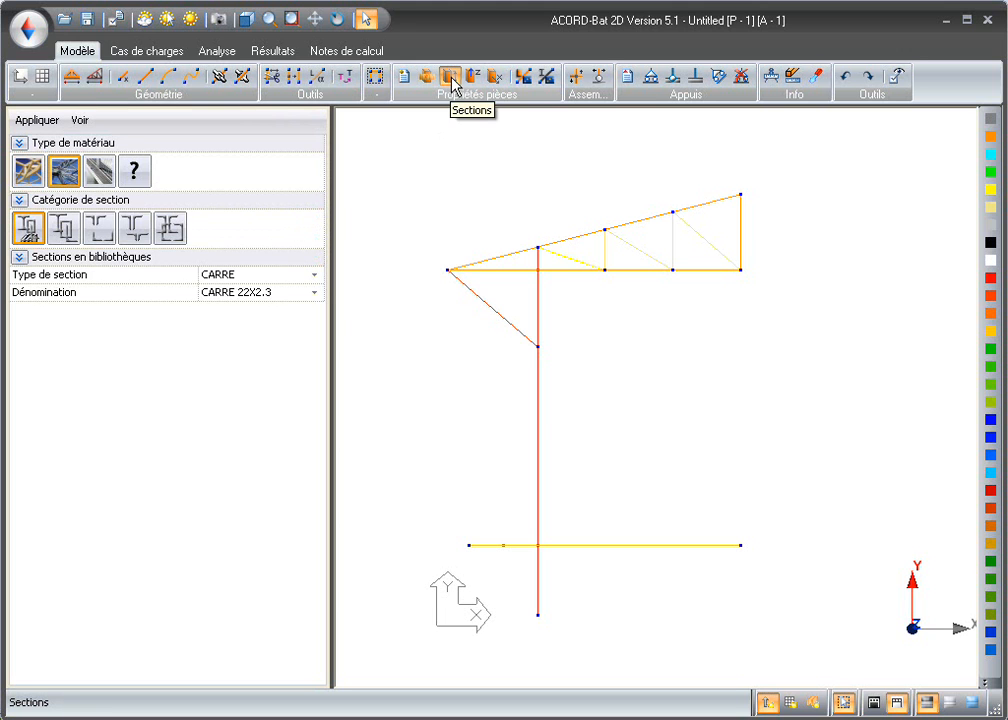
pyautogui.click(28, 171)
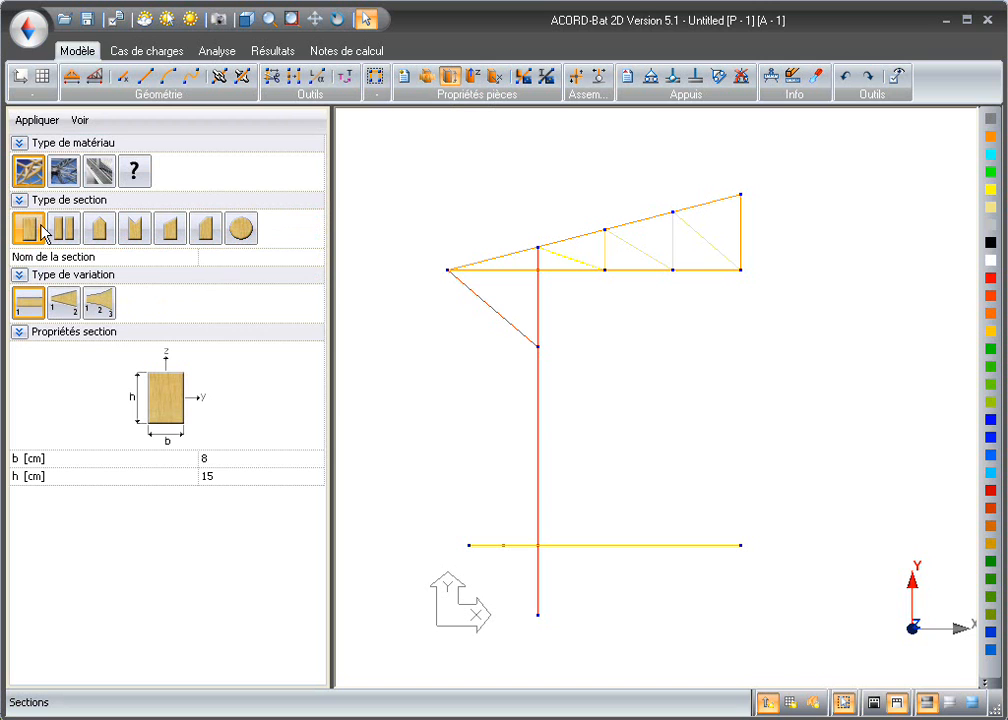
pyautogui.click(70, 175)
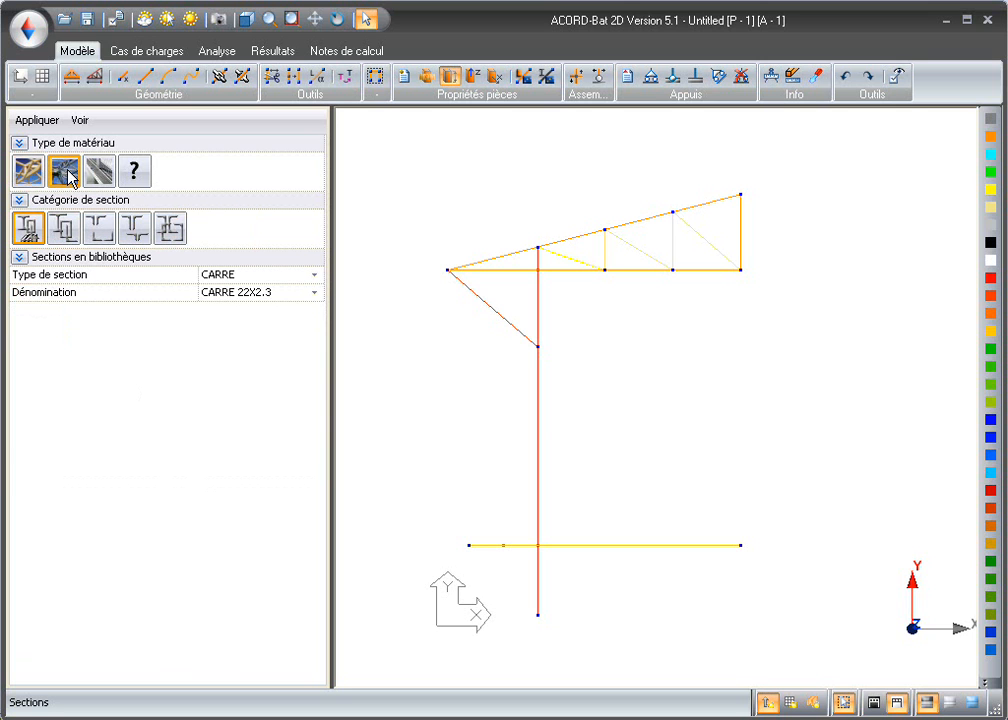
pyautogui.click(315, 274)
pyautogui.moveTo(317, 303)
pyautogui.mouseDown()
pyautogui.moveTo(317, 336)
pyautogui.moveTo(317, 300)
pyautogui.mouseUp()
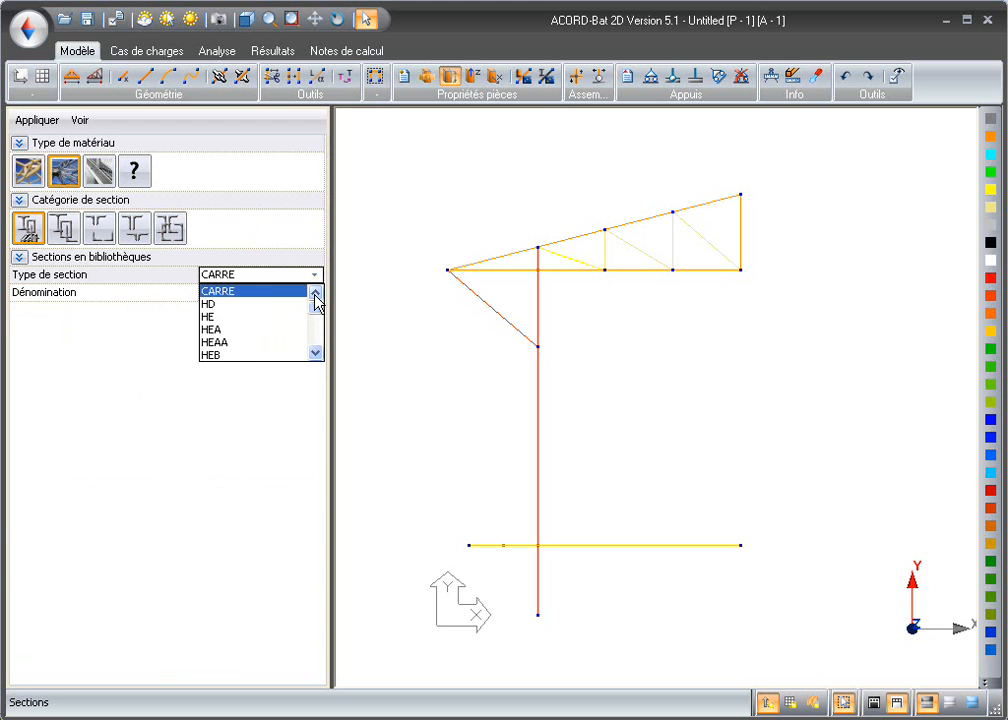
pyautogui.click(255, 291)
# Examine the steel section categories: built-up shapes, equal-leg angle pairs, unequal-leg angle pairs and combined U sections
pyautogui.click(68, 230)
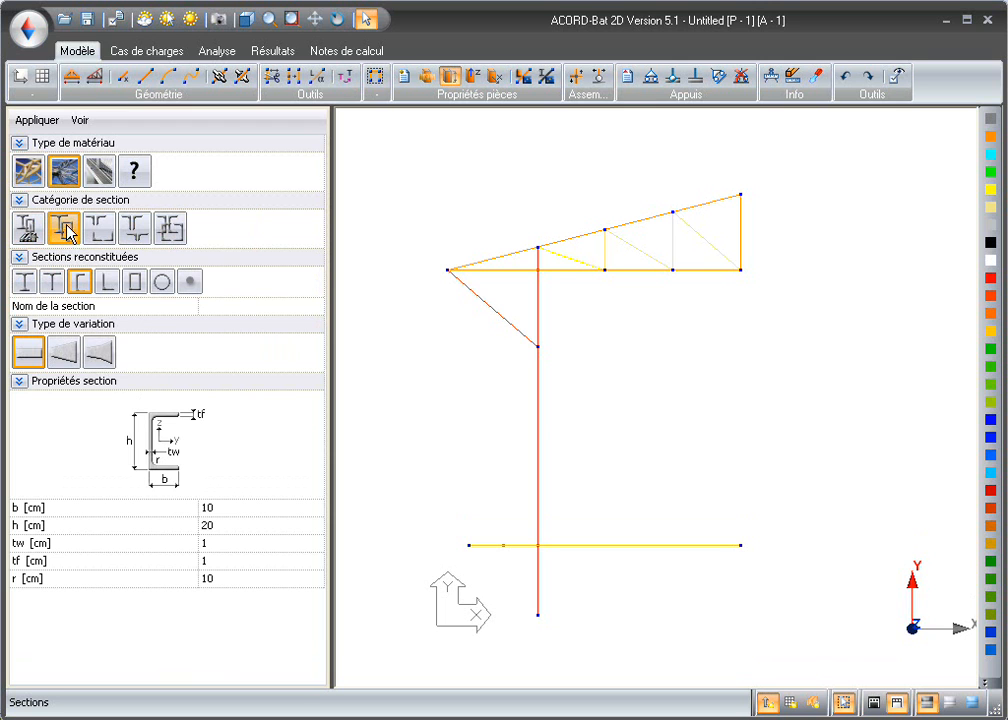
pyautogui.click(29, 282)
pyautogui.click(52, 282)
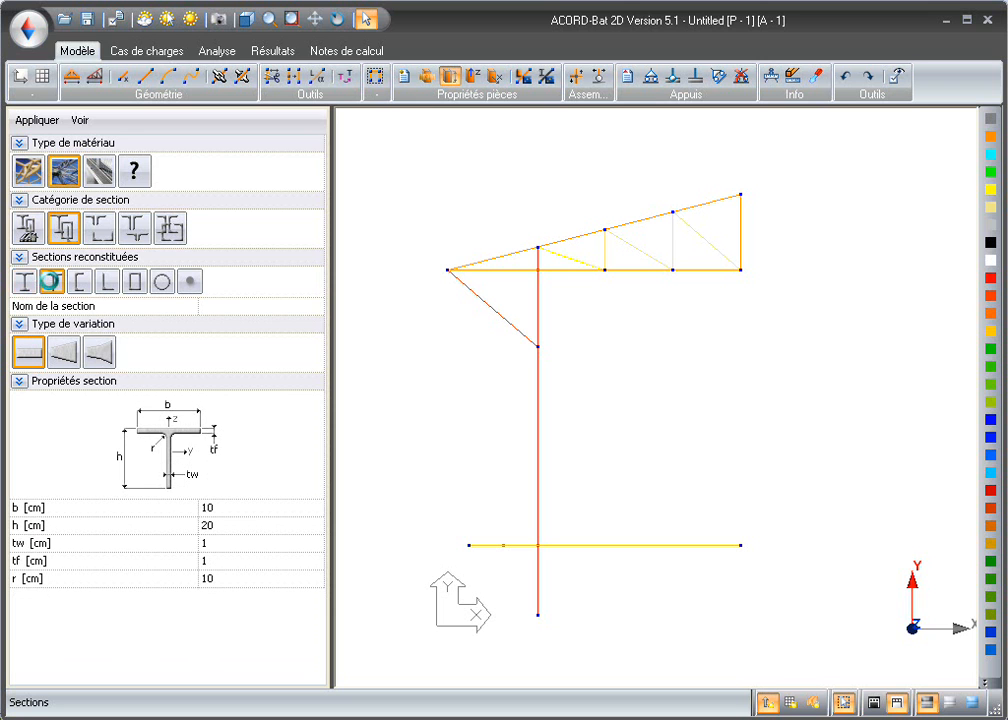
pyautogui.click(80, 281)
pyautogui.click(106, 281)
pyautogui.click(100, 232)
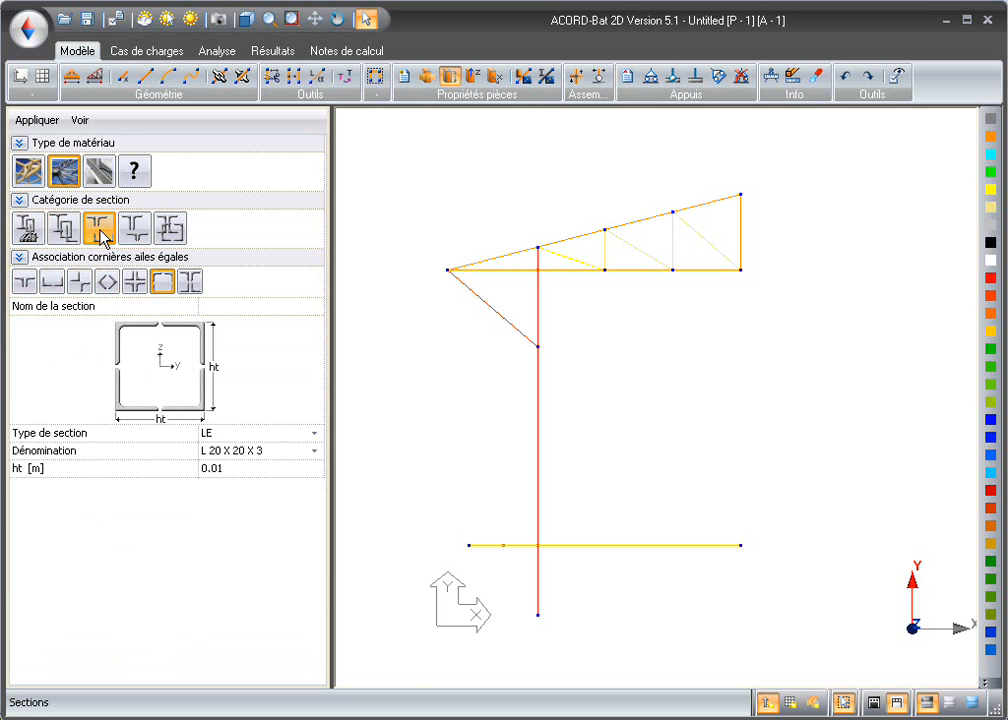
pyautogui.click(80, 281)
pyautogui.click(52, 281)
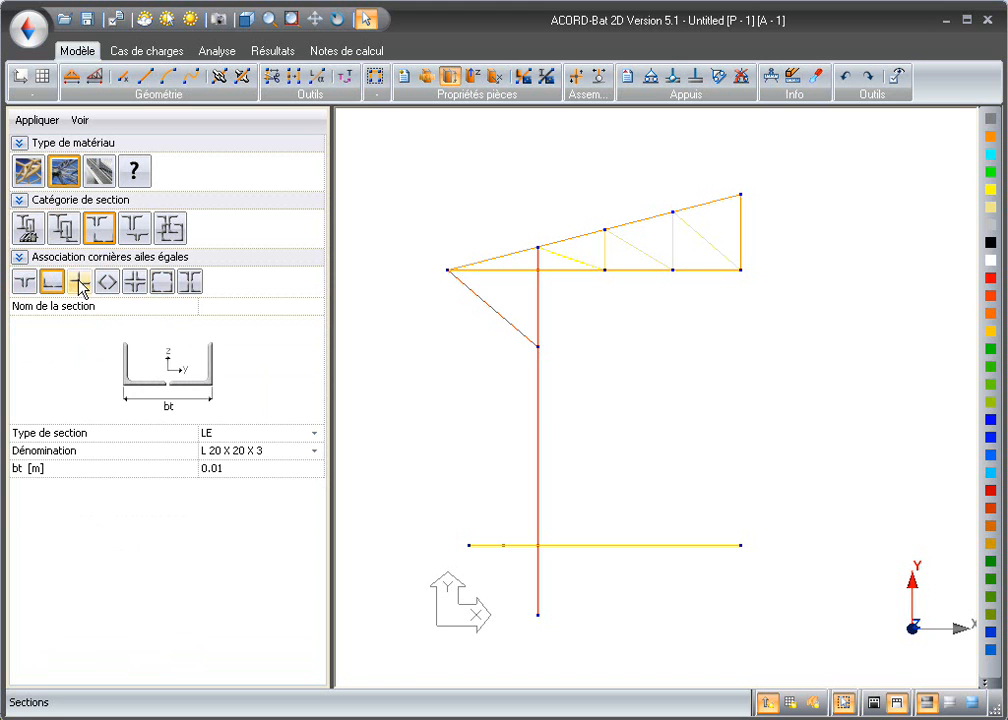
pyautogui.click(135, 229)
pyautogui.click(52, 281)
pyautogui.click(170, 229)
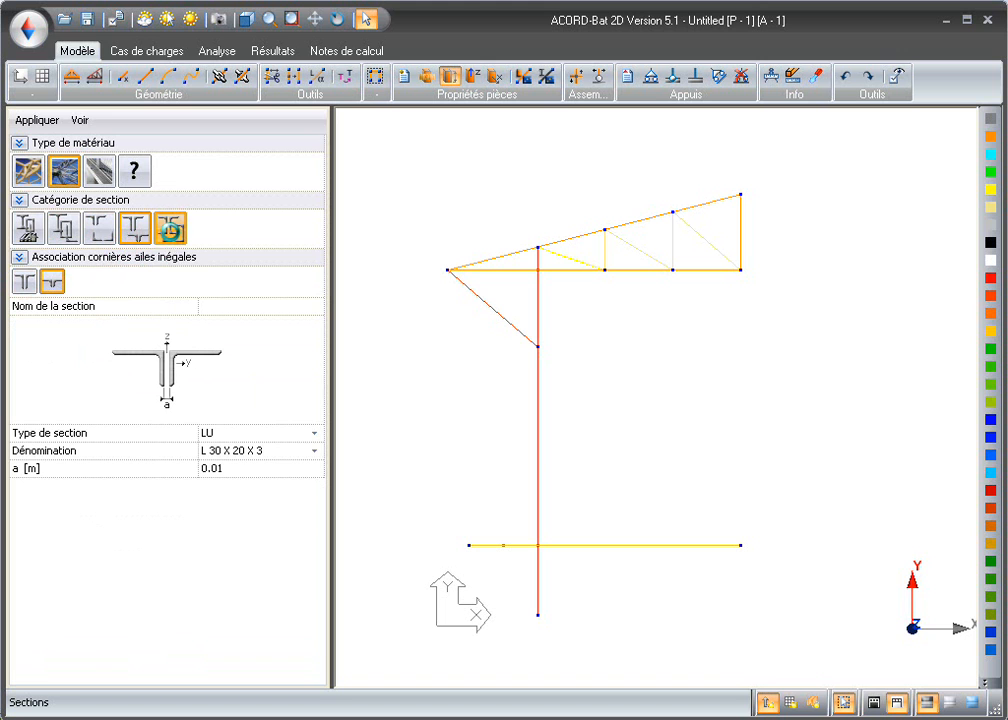
pyautogui.click(52, 281)
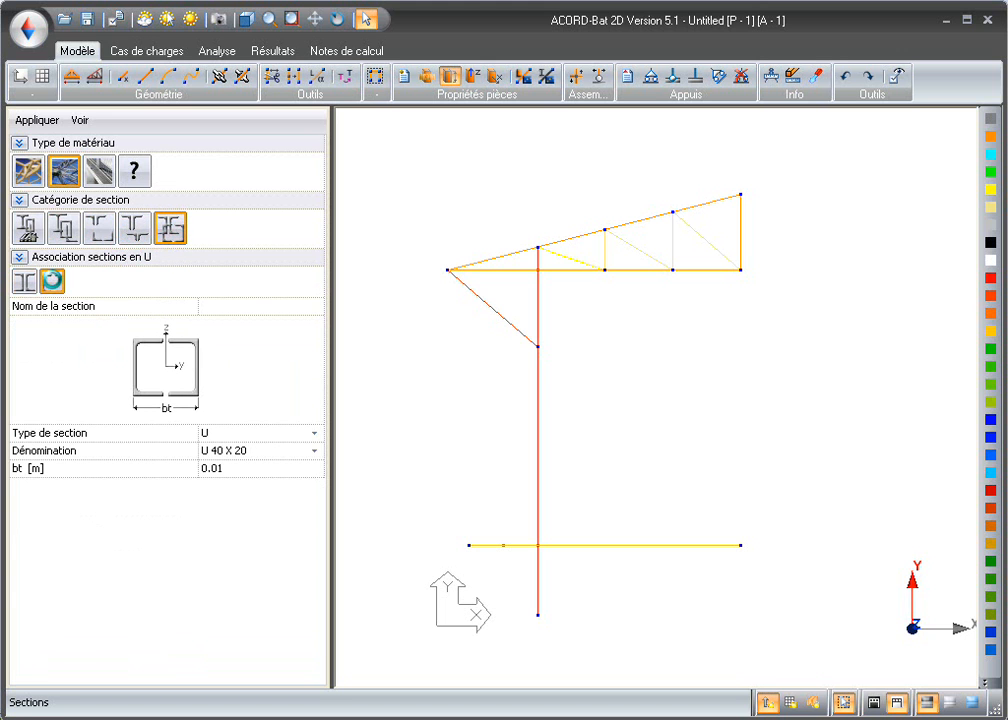
# Assign a constant rectangular wood section with b 16 cm and h 22.5 cm to the truss bottom chord
pyautogui.click(28, 171)
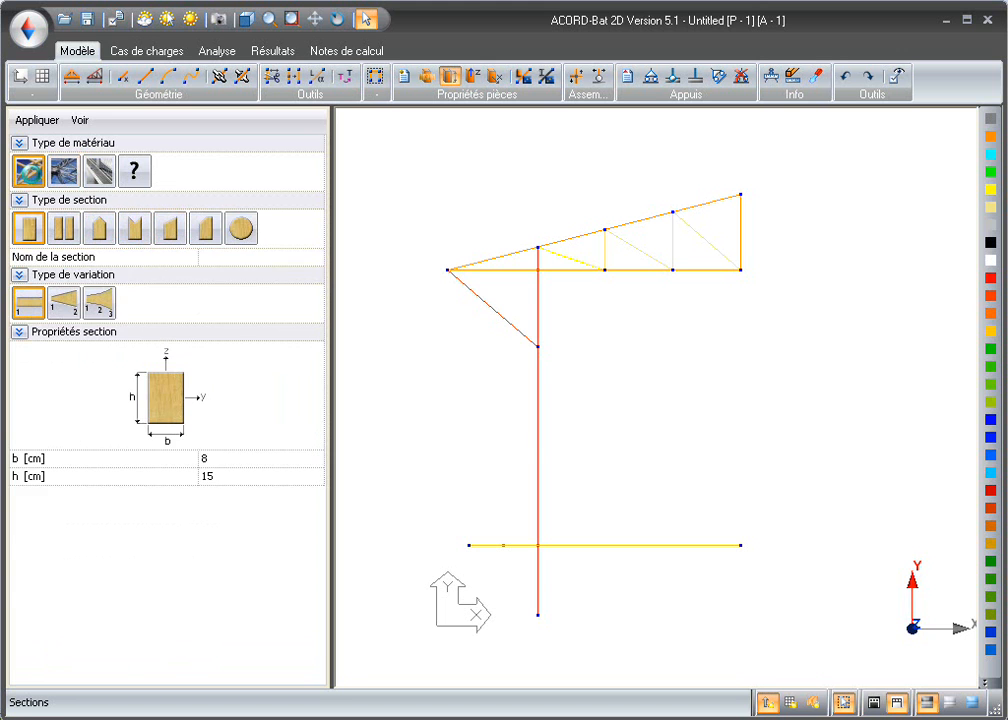
pyautogui.click(234, 476)
pyautogui.write('22.')
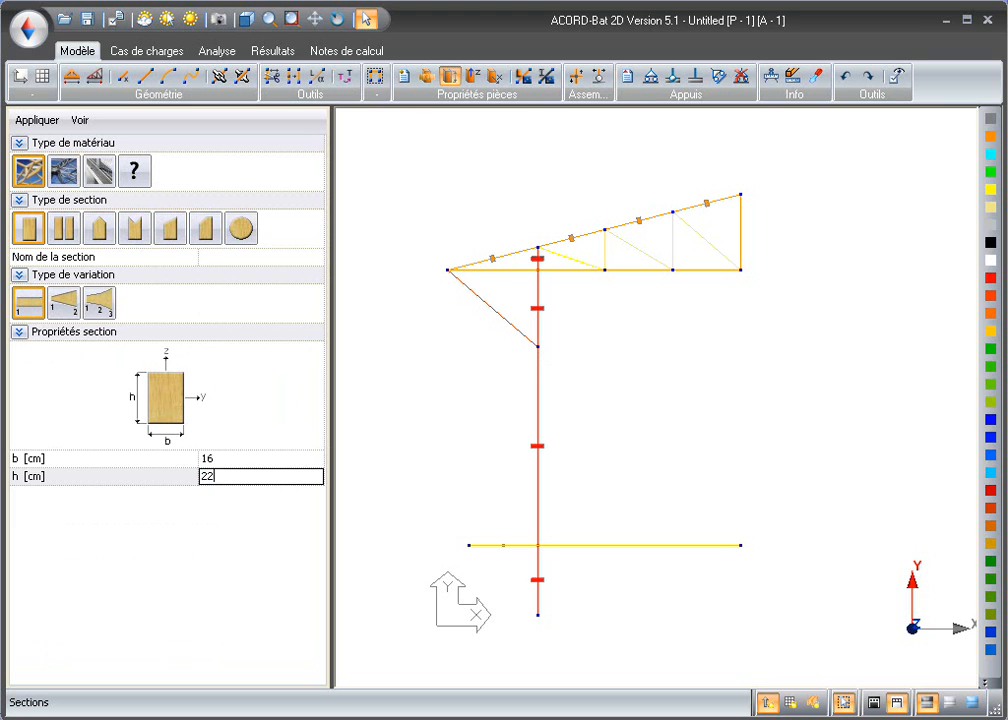
pyautogui.press('Return')
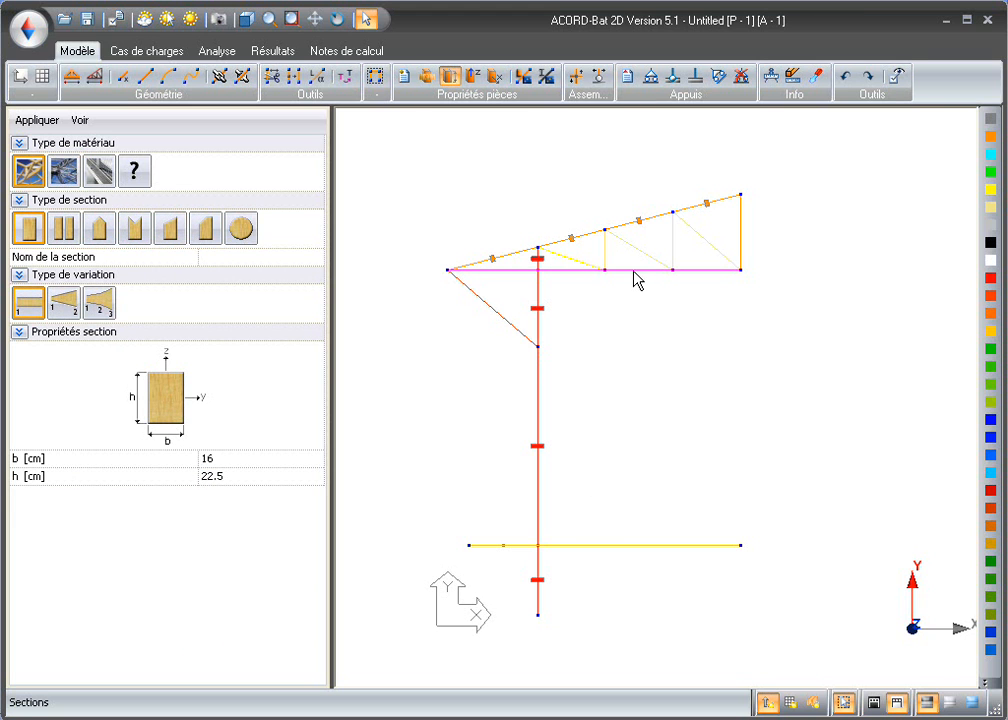
pyautogui.click(578, 262)
pyautogui.click(48, 120)
# Assign a rectangular wood section 16 cm wide and 40 cm high to the short outer end of the lower beam
pyautogui.click(272, 476)
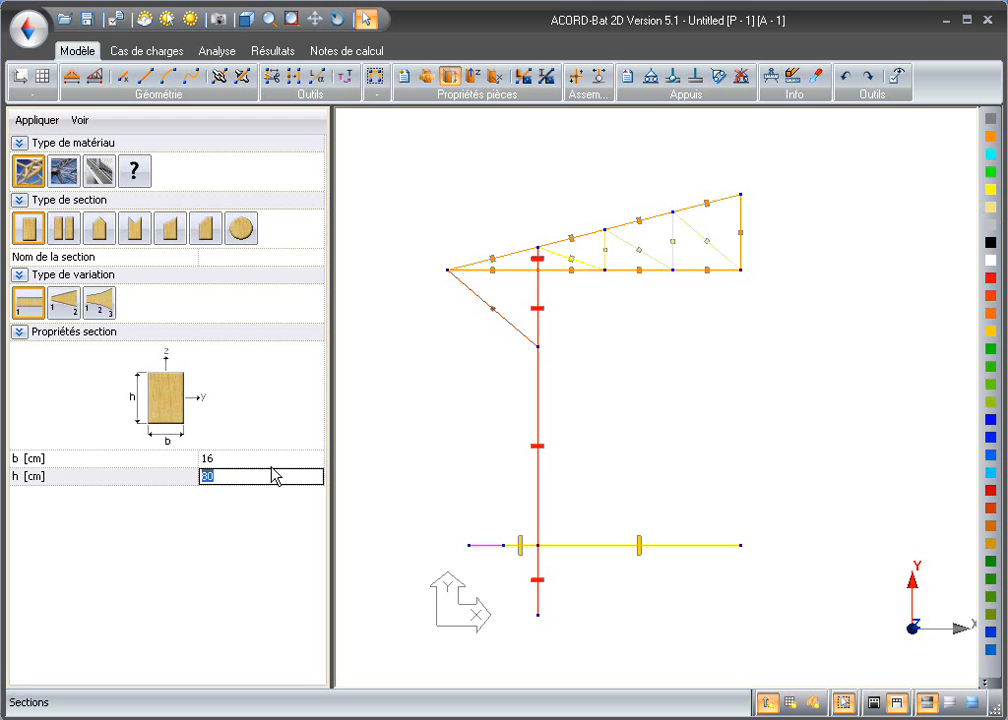
pyautogui.write('40')
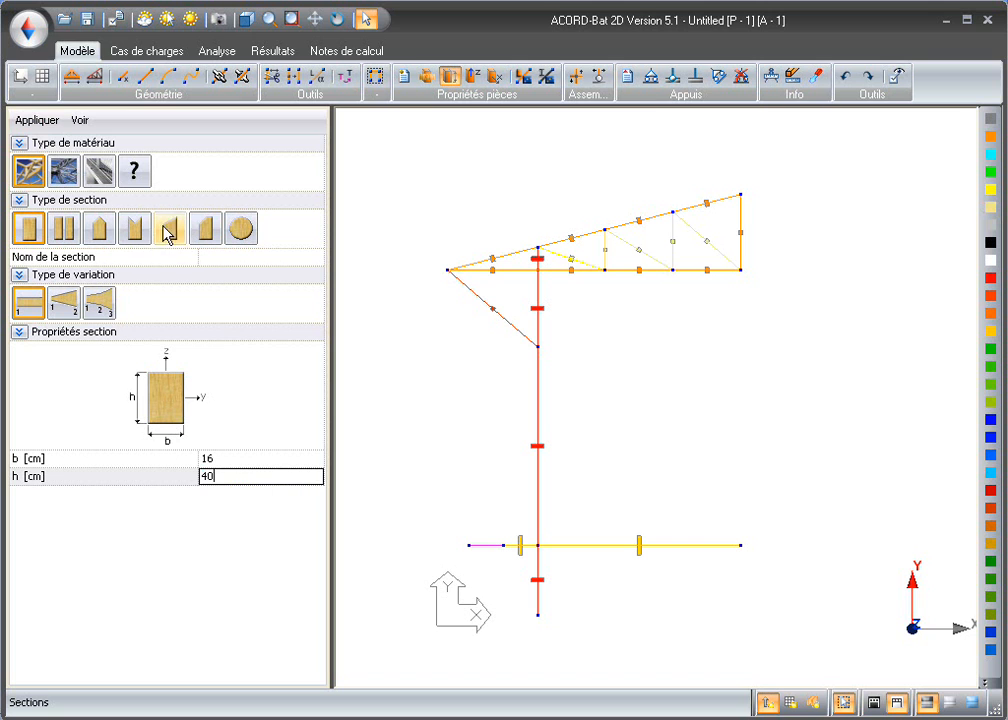
pyautogui.click(37, 122)
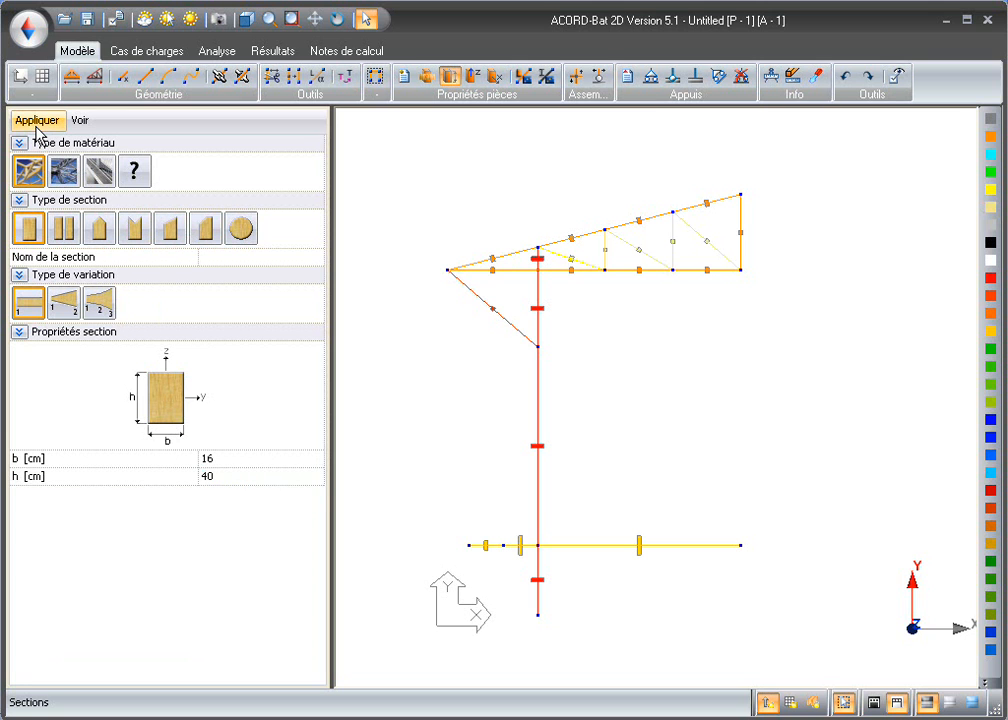
# Mirror the entire half frame with the Symétrie droite operation to form the full portal
pyautogui.click(347, 80)
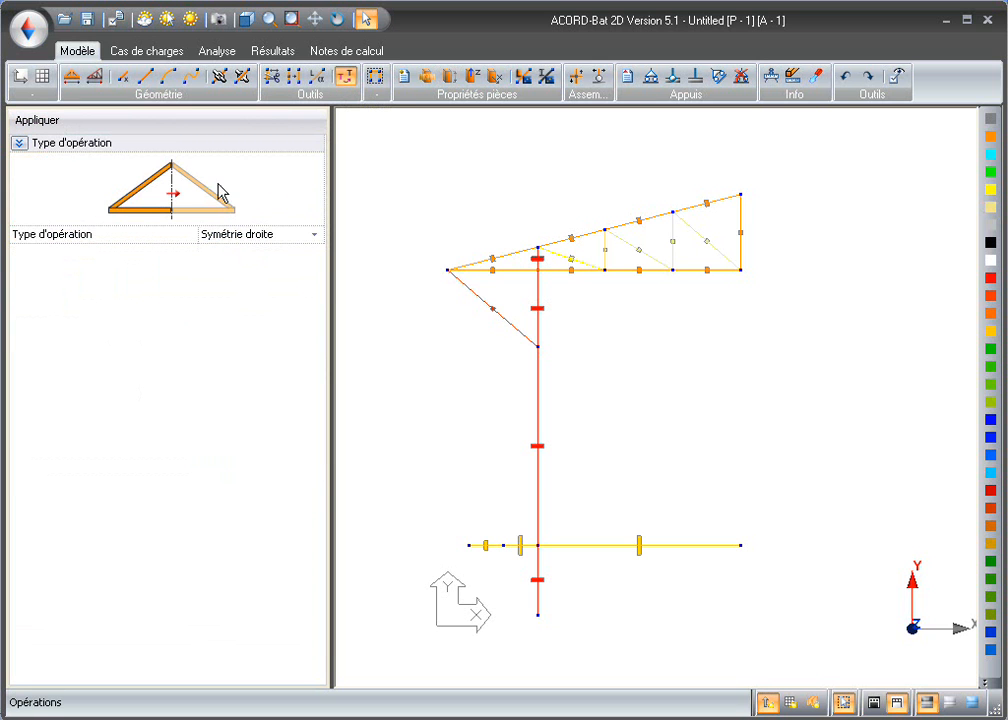
pyautogui.moveTo(419, 152); pyautogui.dragTo(844, 668)
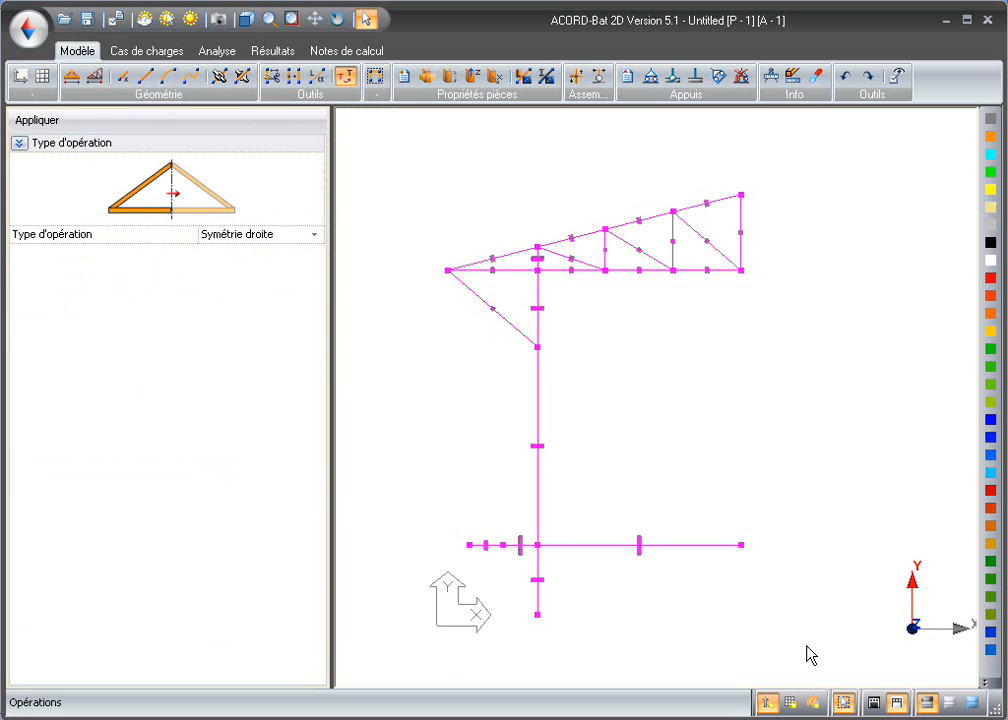
pyautogui.click(29, 122)
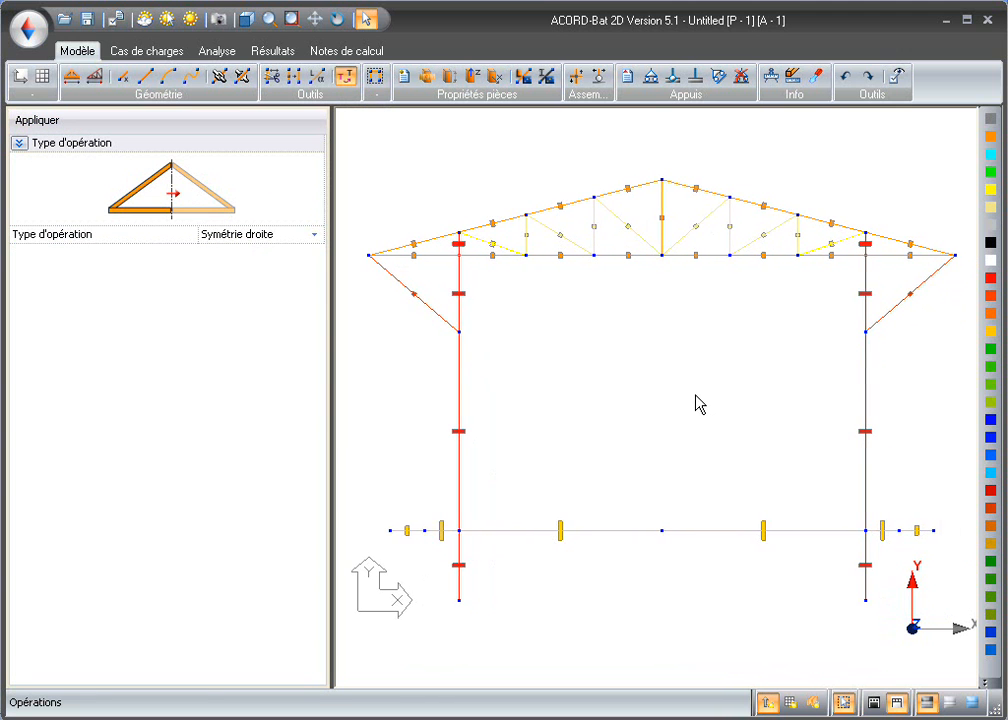
# Display the frame in realistic rendering on a black background, inspecting it in 3D before restoring the front view
pyautogui.click(815, 706)
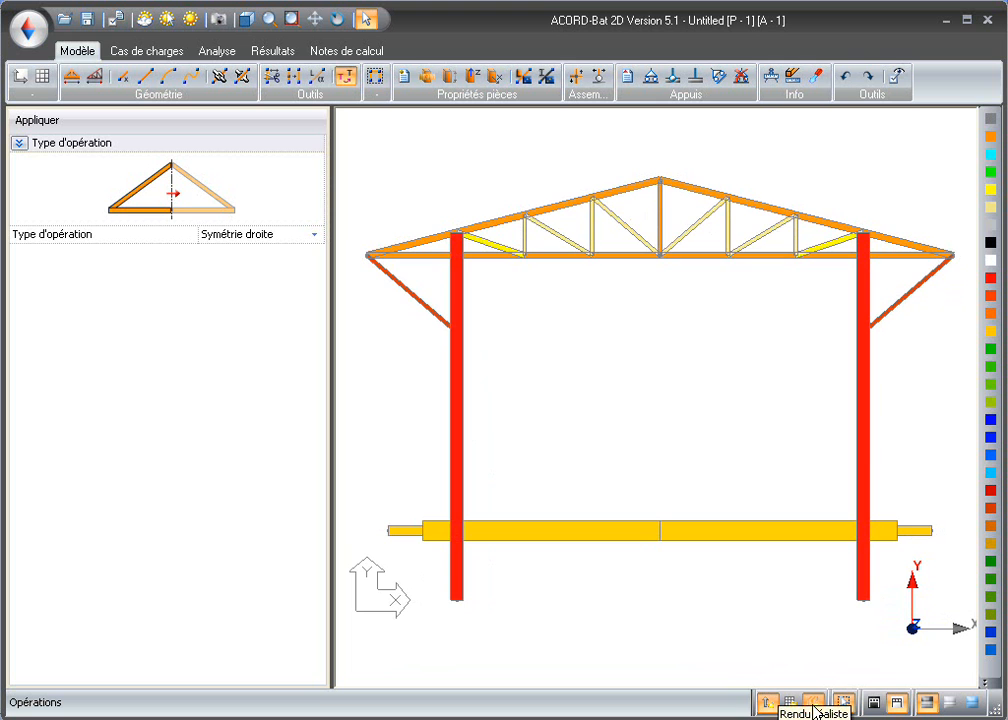
pyautogui.click(338, 18)
pyautogui.moveTo(728, 396); pyautogui.dragTo(675, 457)
pyautogui.click(873, 703)
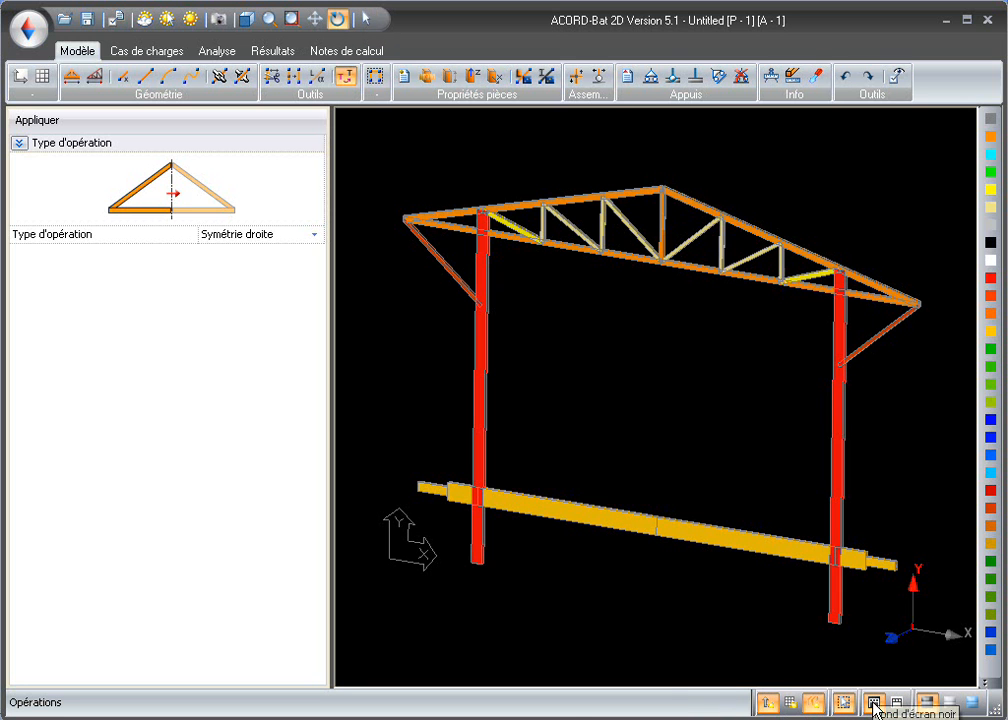
pyautogui.moveTo(740, 385); pyautogui.dragTo(748, 276)
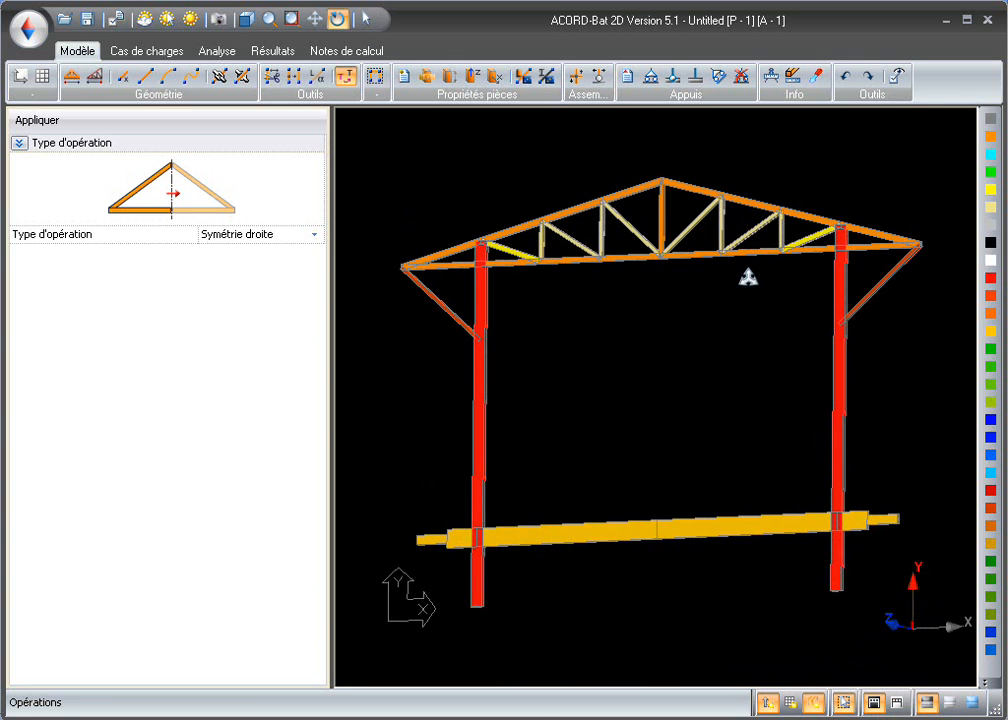
pyautogui.click(247, 19)
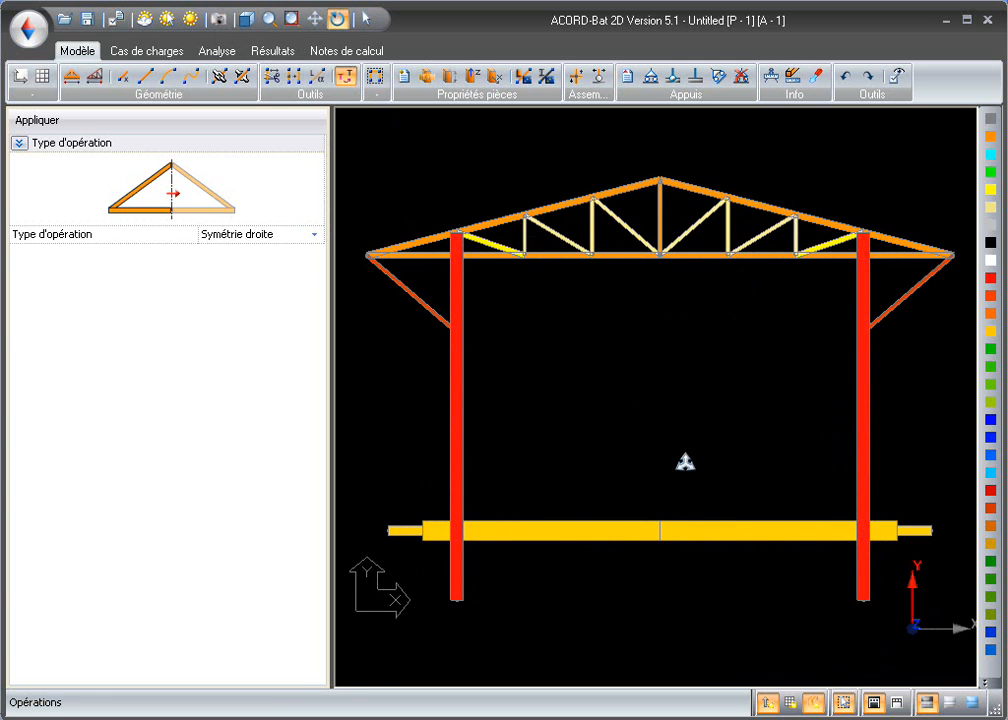